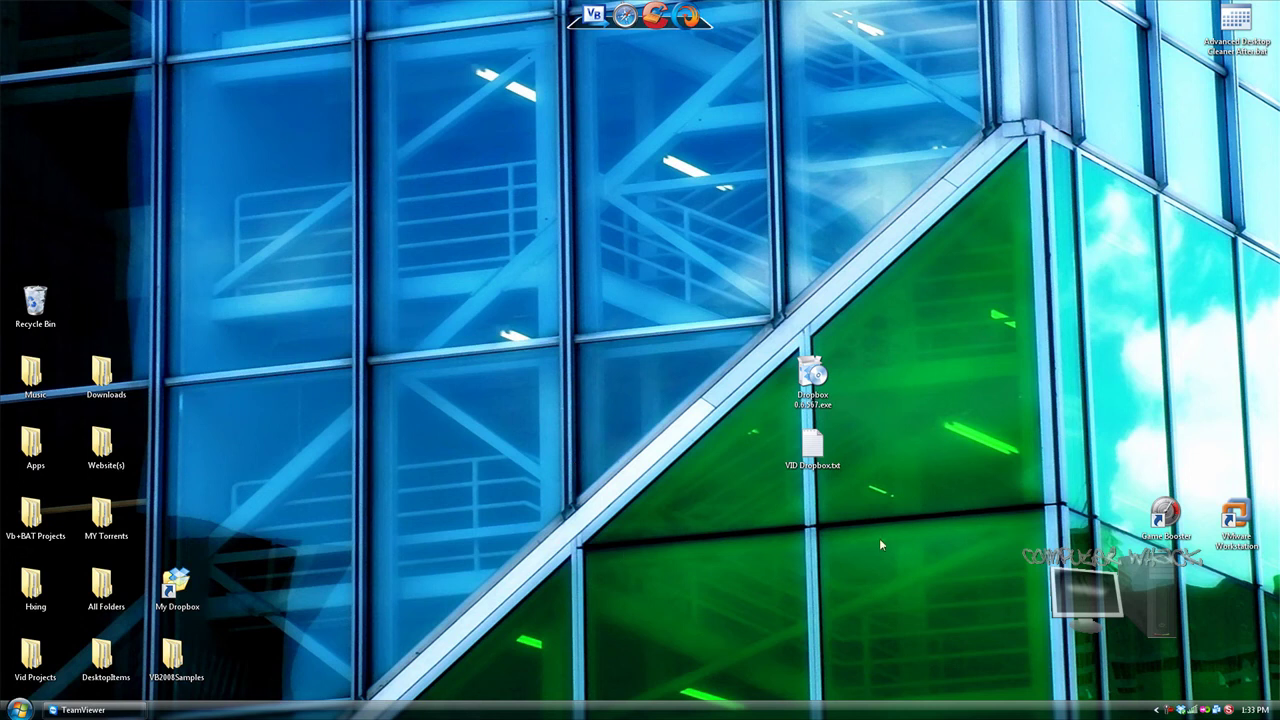
Move the Dropbox 0.6.567.exe and VID Dropbox.txt icons together toward the desktop centre.
mouse_move(772, 304)
left_mouse_down()
mouse_move(808, 490)
mouse_move(848, 482)
left_mouse_up()
left_click_drag(848, 483, 855, 469)
left_click_drag(824, 516, 766, 358)
left_click_drag(813, 405, 603, 331)
left_click(621, 506)
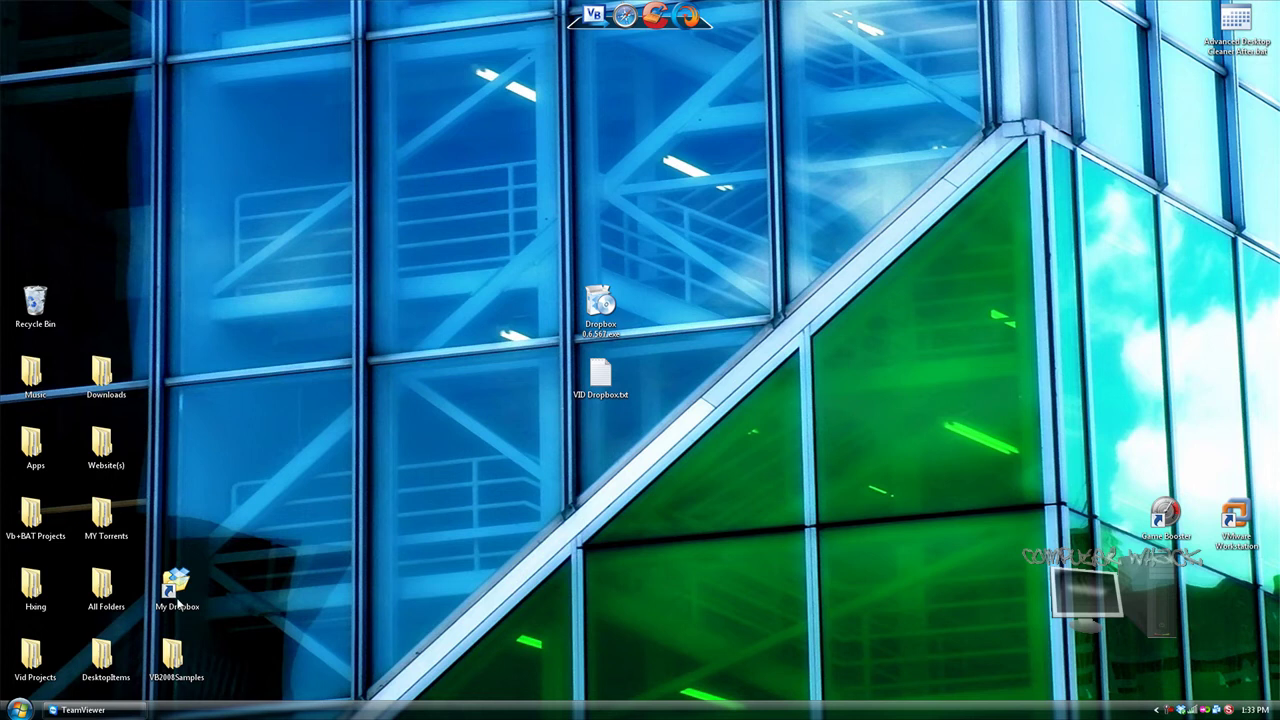
Move the My Dropbox shortcut into open desktop space and check its empty folder.
left_click_drag(199, 600, 320, 250)
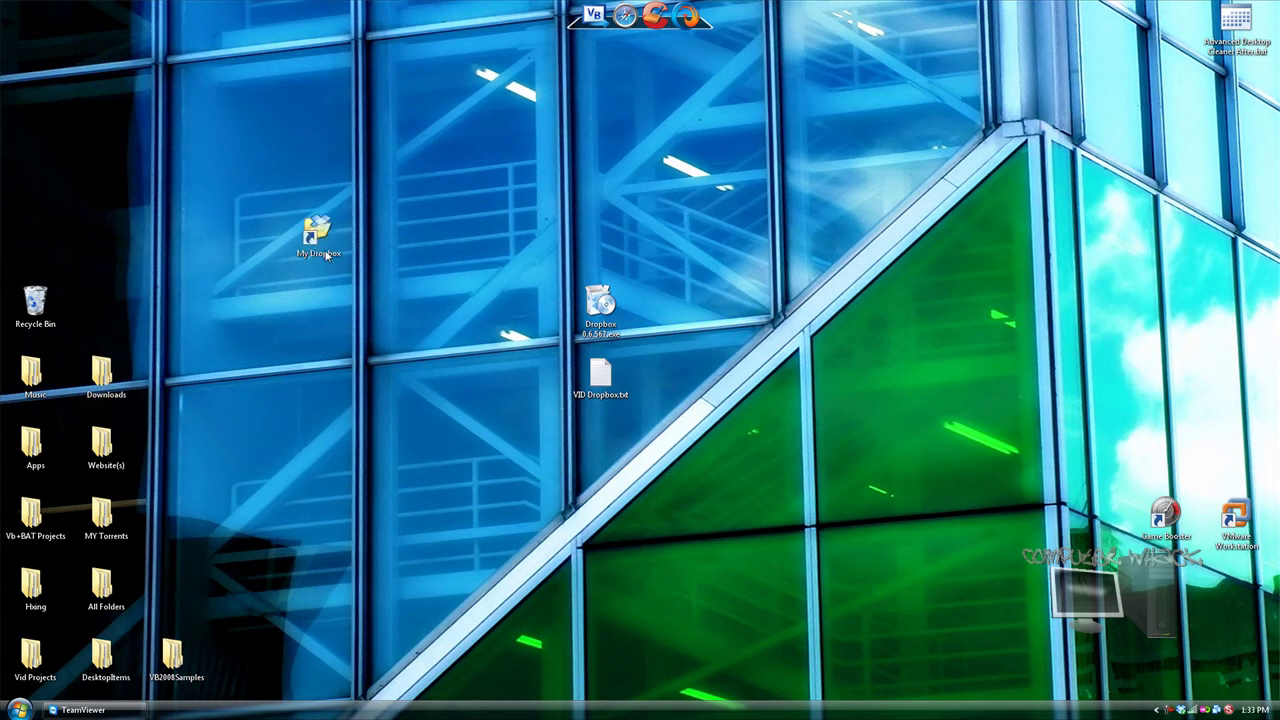
double_click(316, 235)
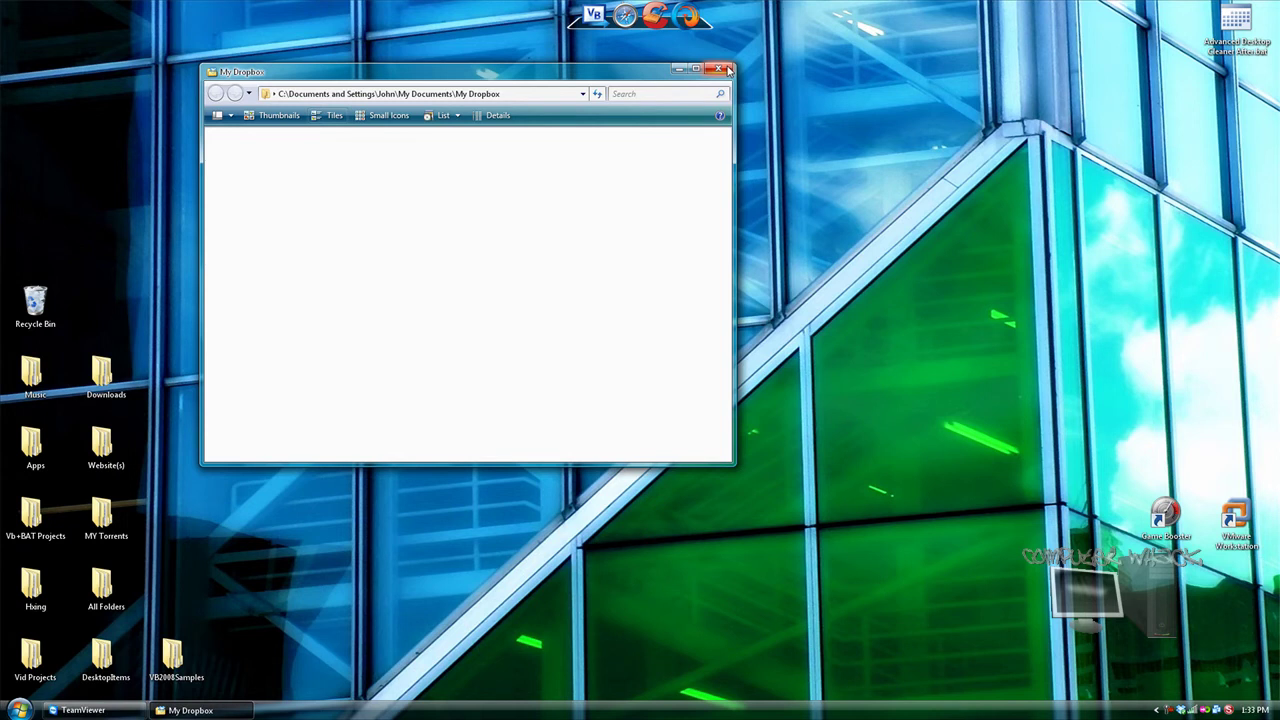
left_click(726, 68)
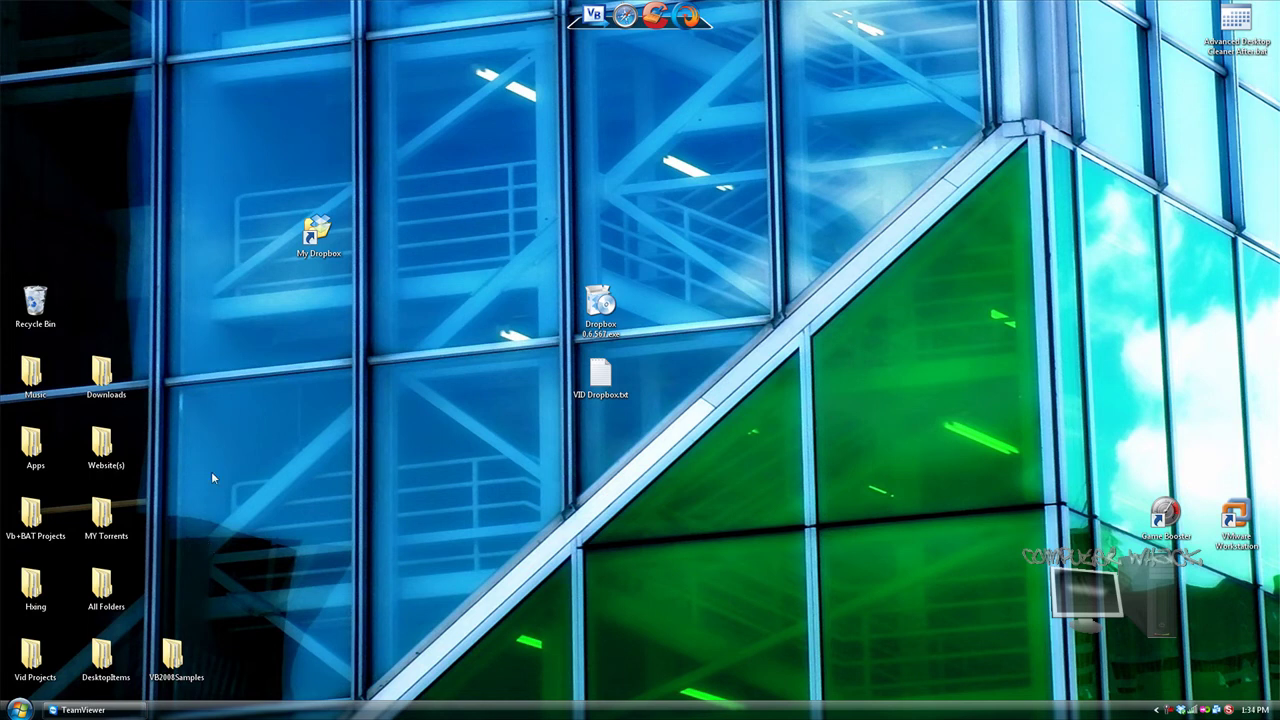
Run the Dropbox 0.6.567 installer past the security warning and start the installation.
double_click(598, 305)
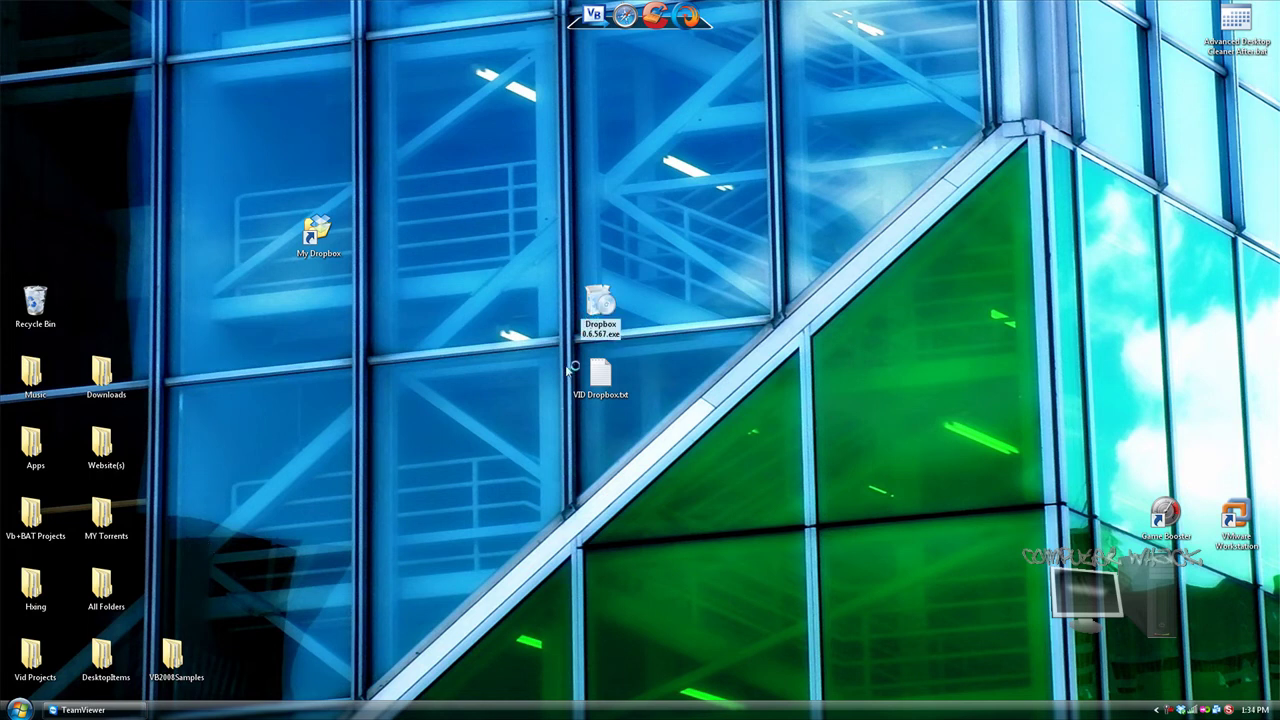
left_click(655, 368)
left_click(728, 465)
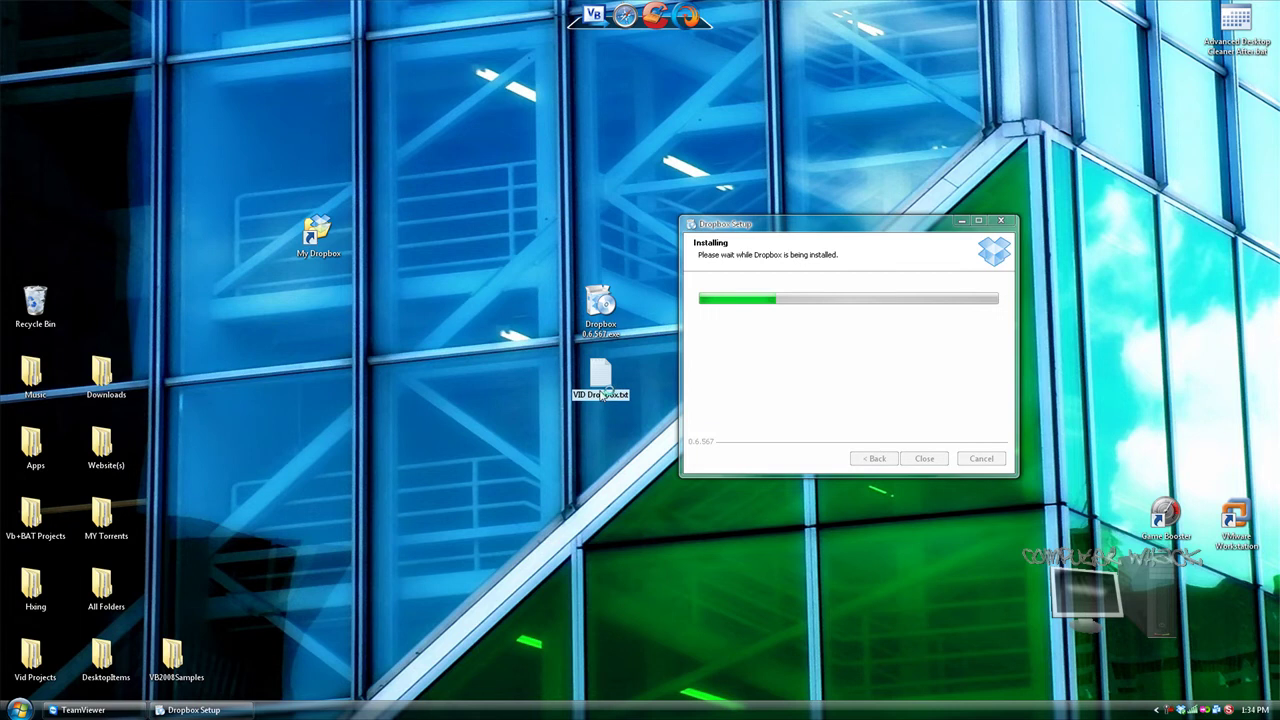
Select the referral URL in VID Dropbox.txt while the Dropbox installation finishes.
double_click(605, 392)
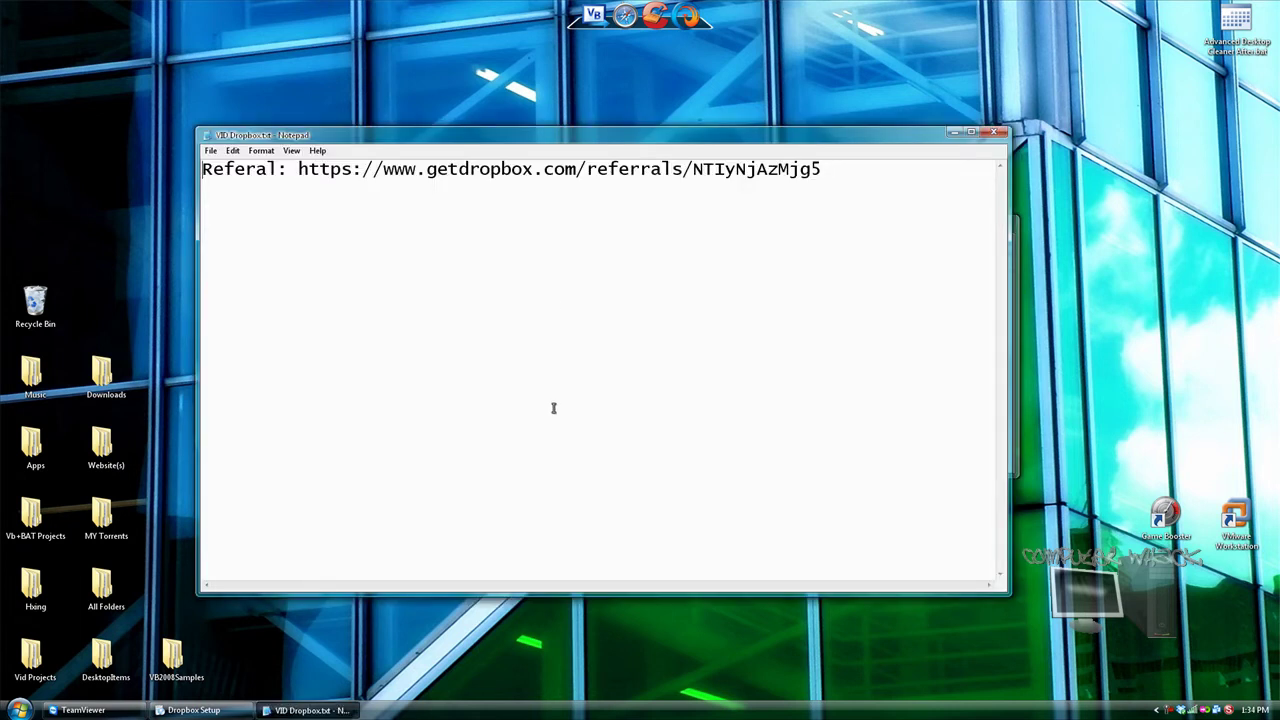
left_click_drag(818, 170, 296, 169)
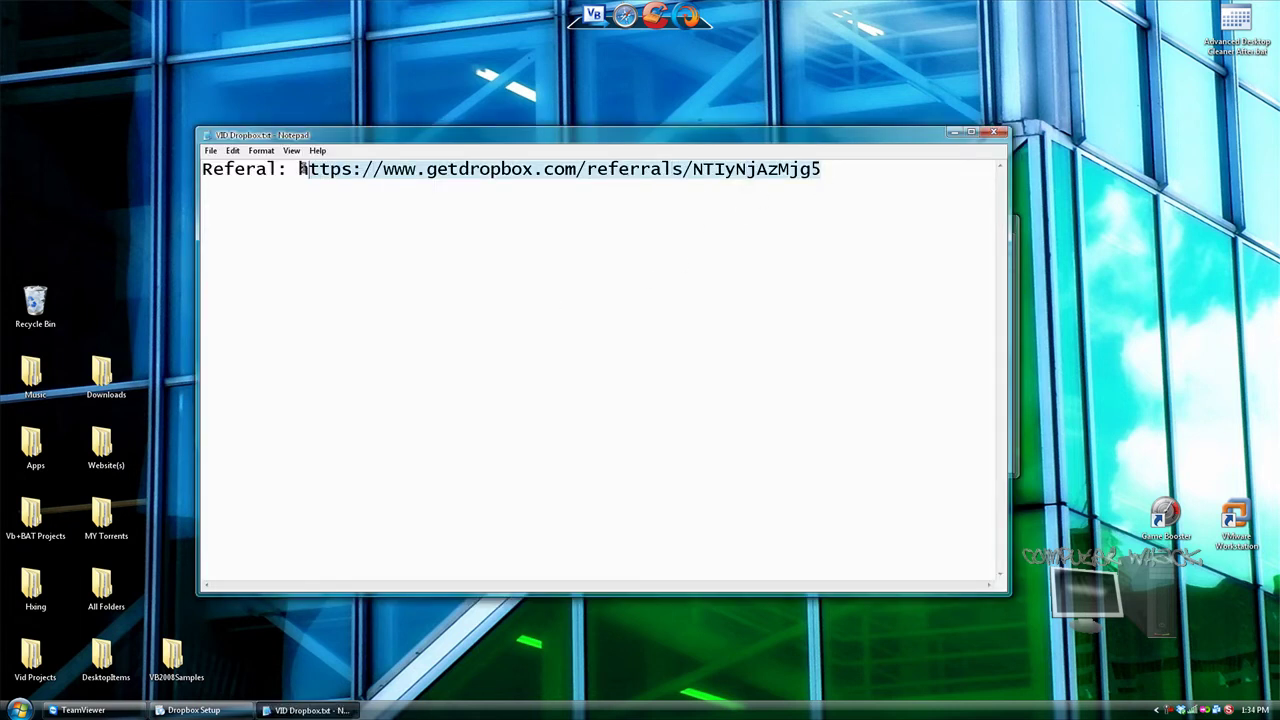
left_click(280, 183)
left_click(953, 132)
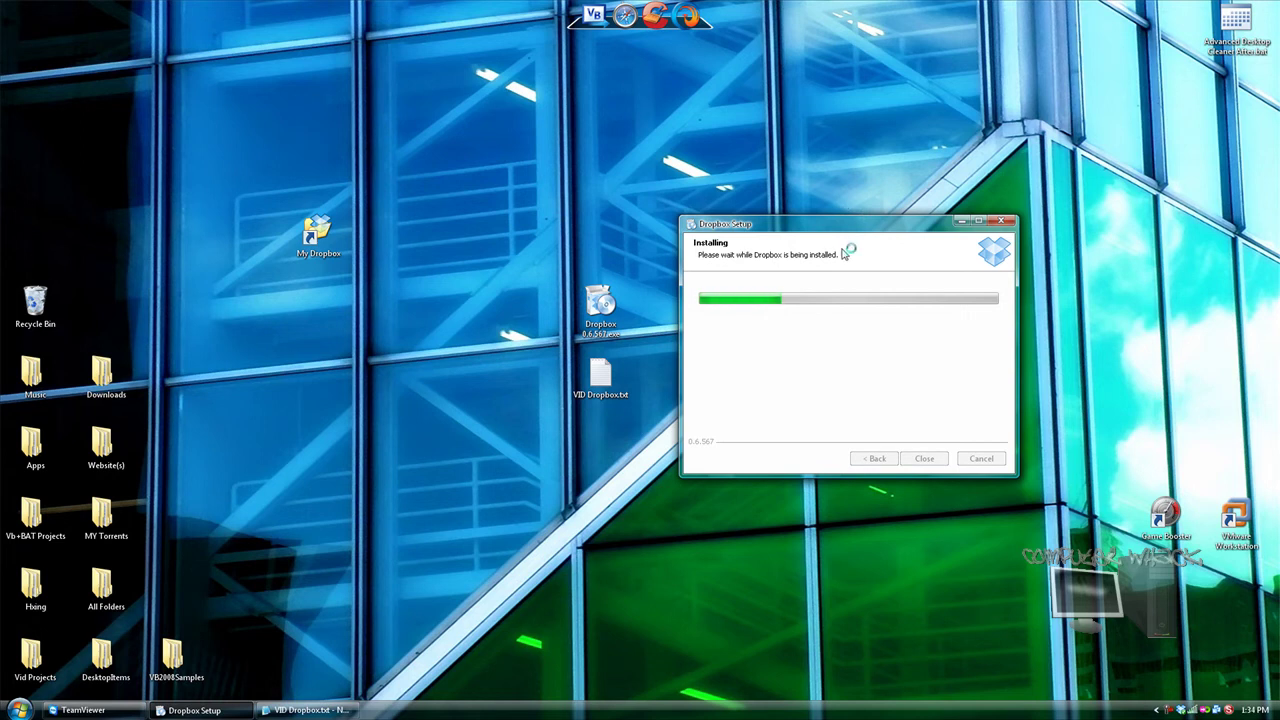
left_click(340, 710)
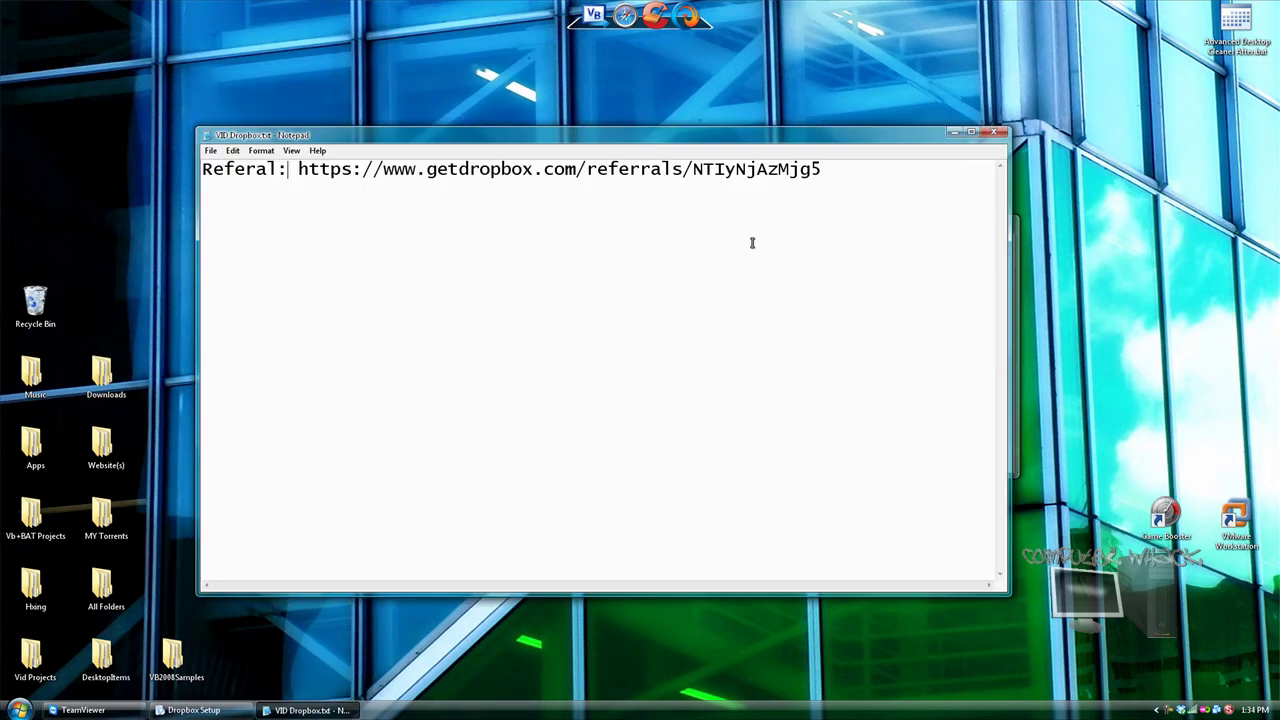
left_click_drag(836, 190, 297, 168)
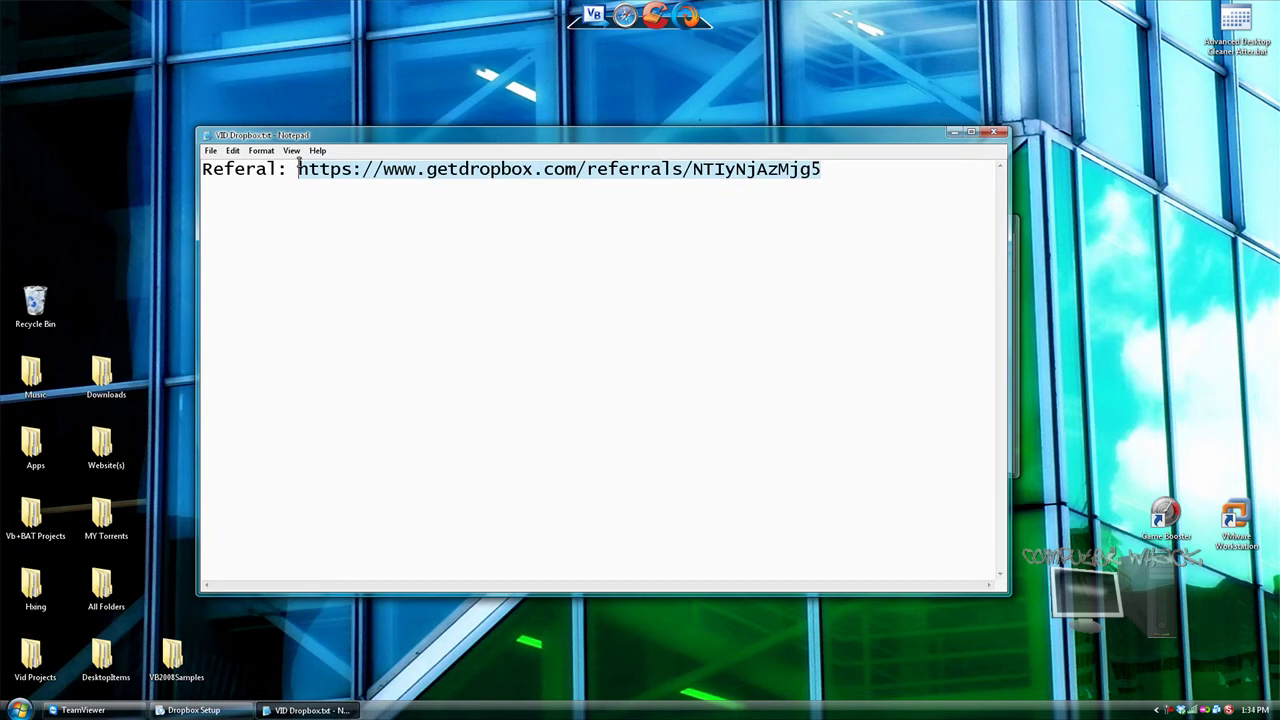
left_click(954, 133)
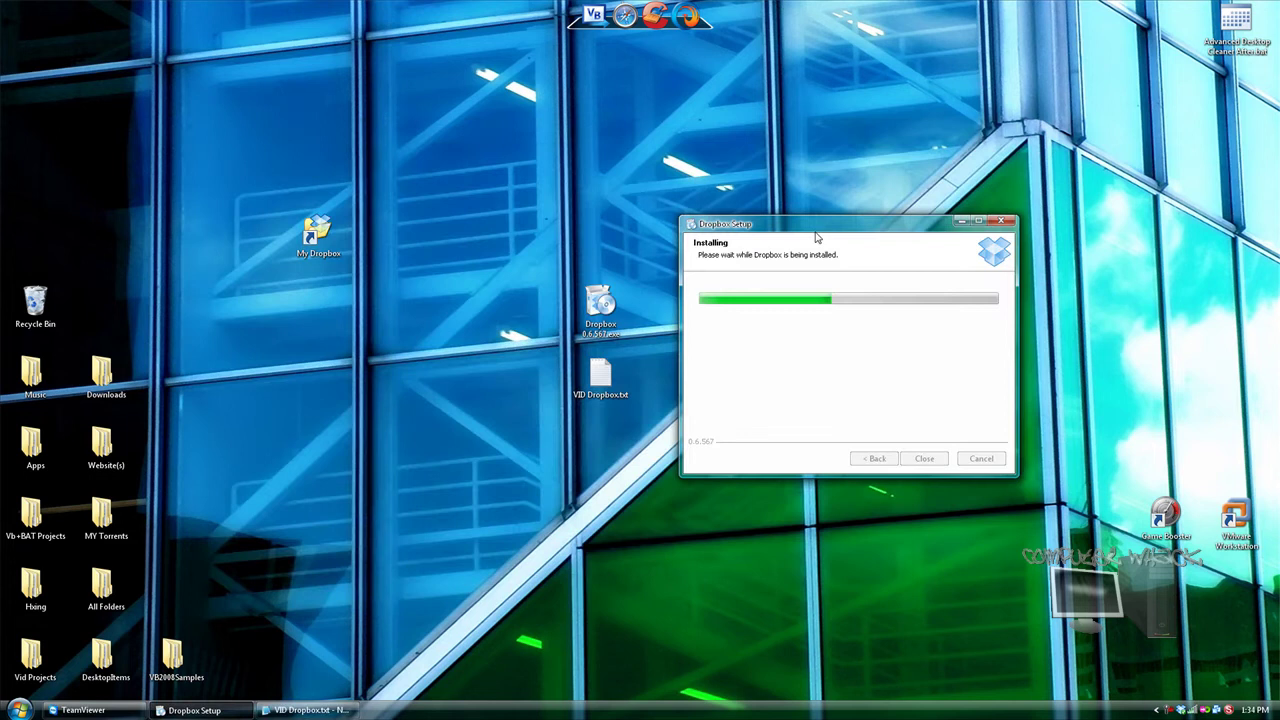
left_click_drag(816, 237, 583, 240)
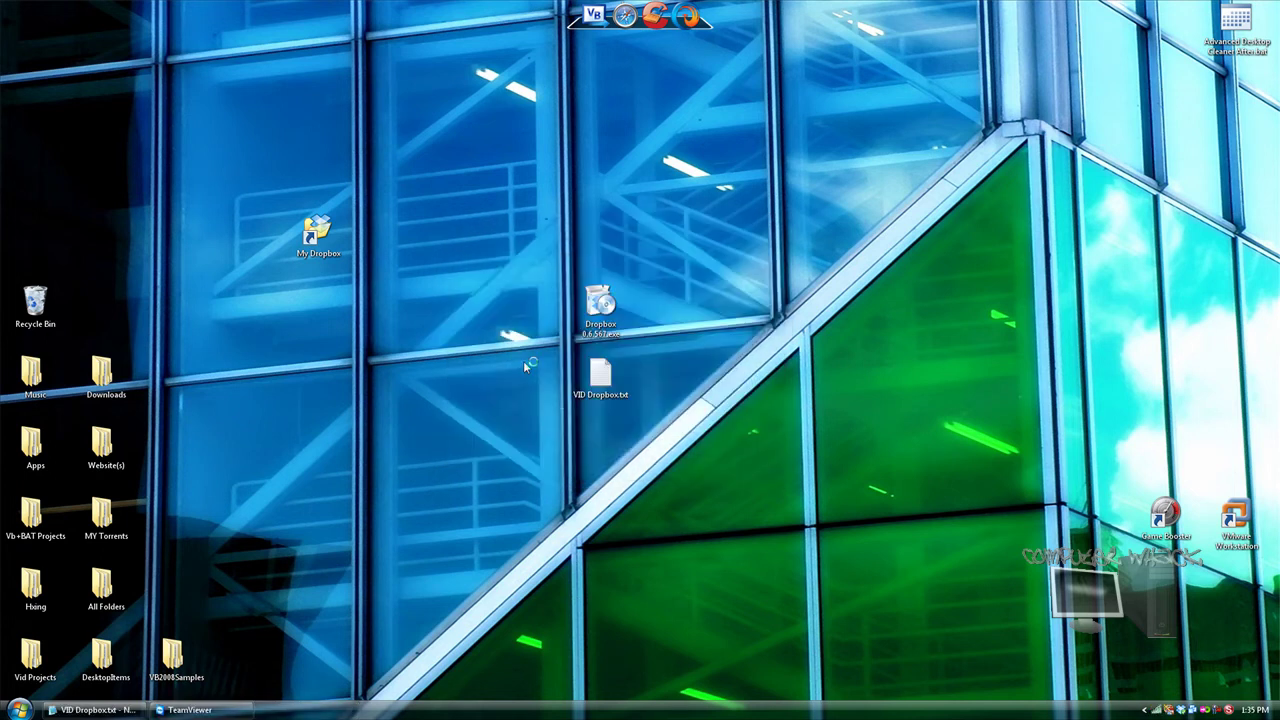
right_click(496, 706)
left_click(524, 662)
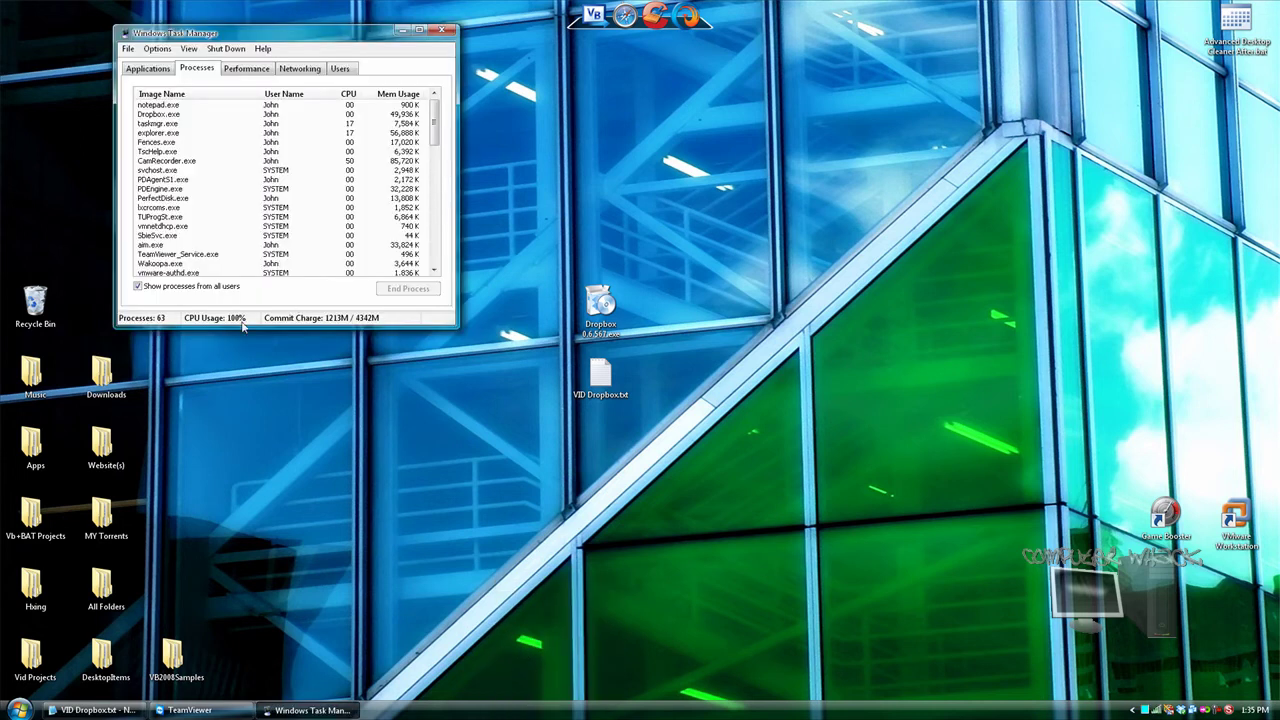
left_click(352, 93)
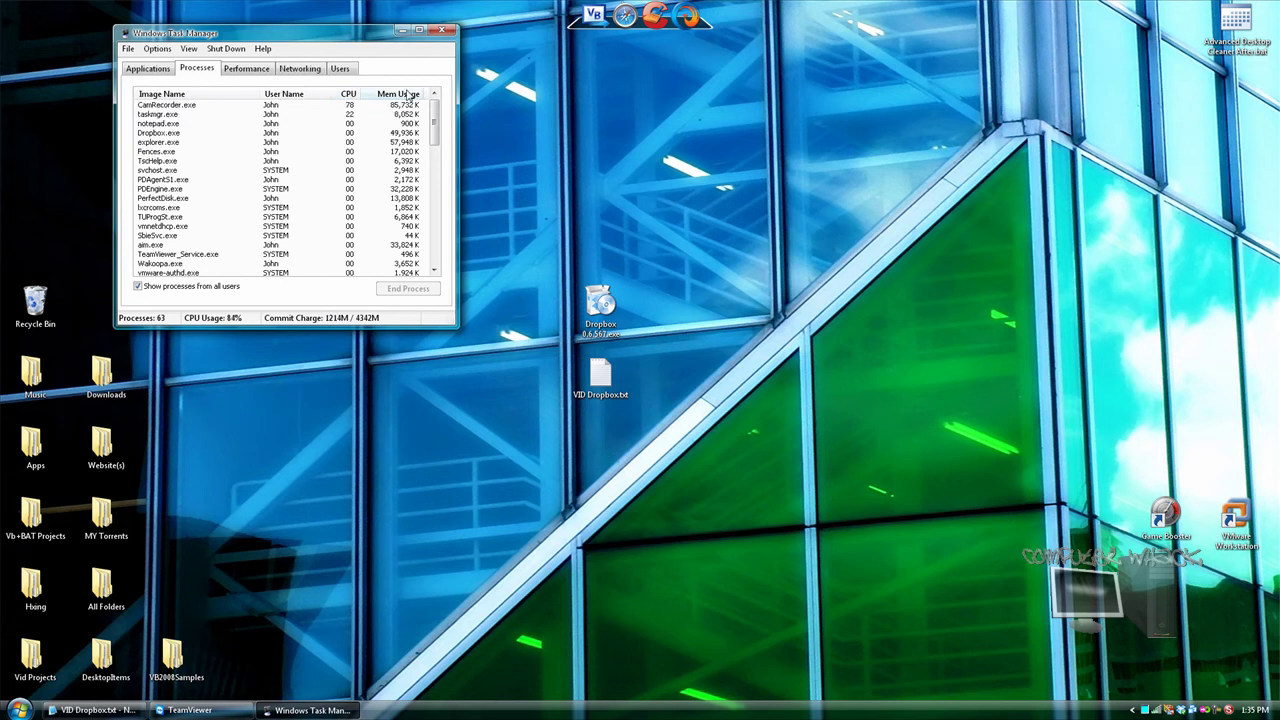
left_click(441, 30)
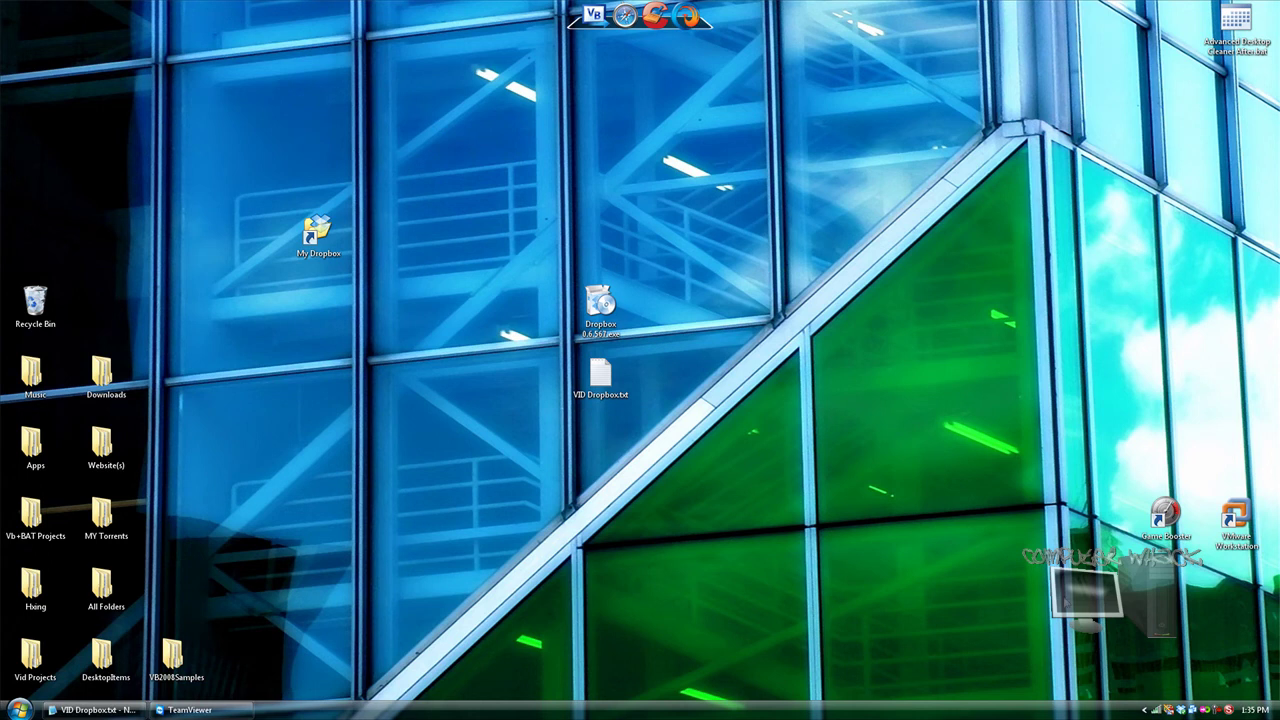
Open the My Dropbox folder from the Dropbox tray menu and close it again.
right_click(1181, 710)
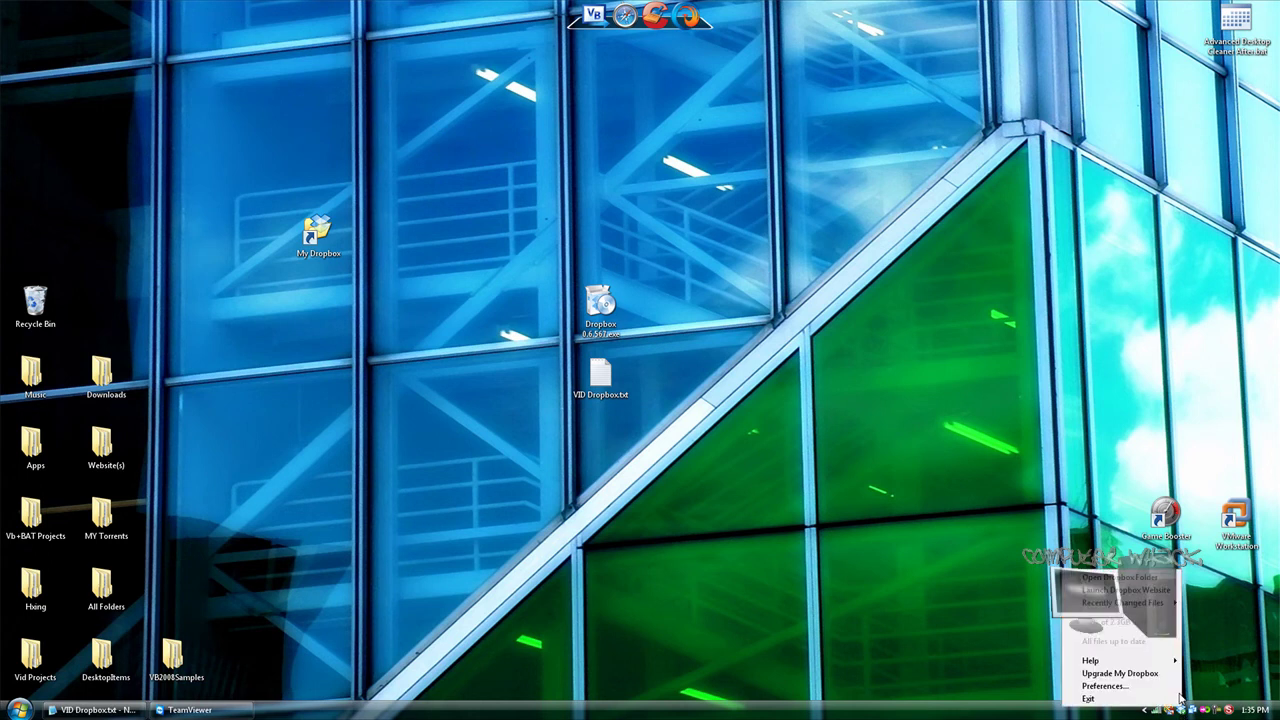
left_click(1119, 577)
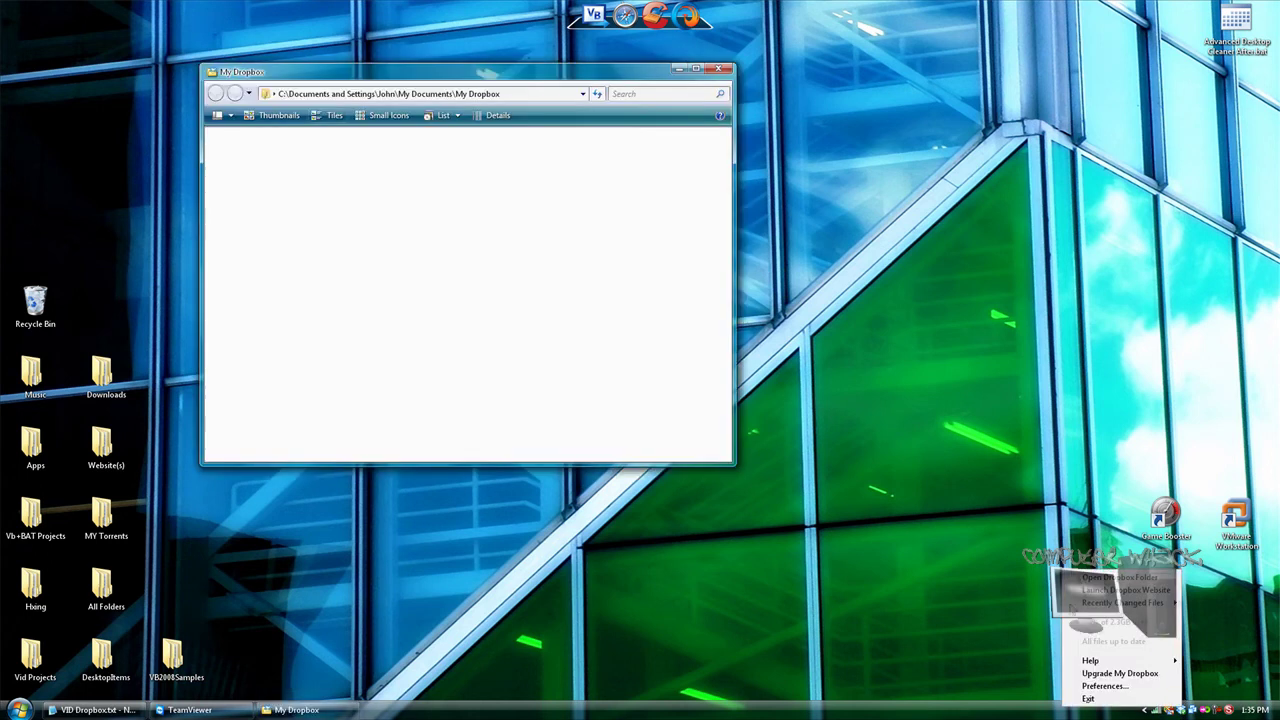
left_click(718, 68)
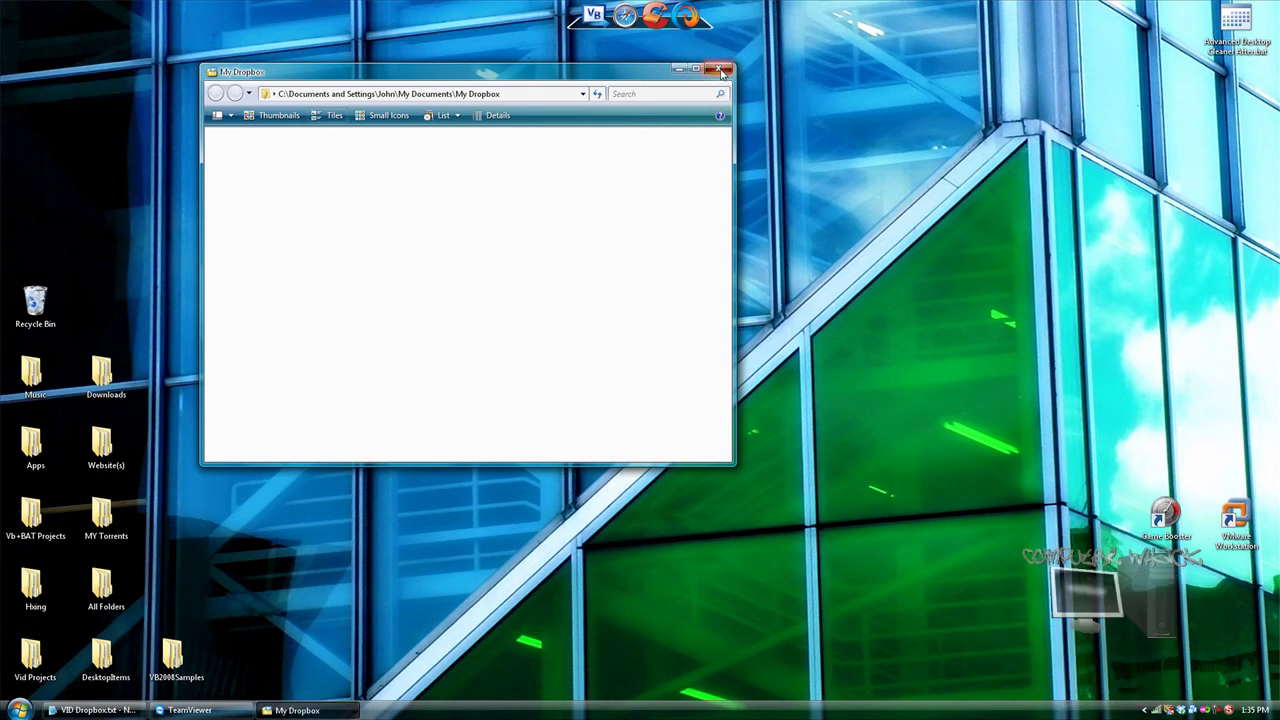
Review the Dropbox Preferences, including network and bandwidth settings, then close the window.
right_click(1184, 712)
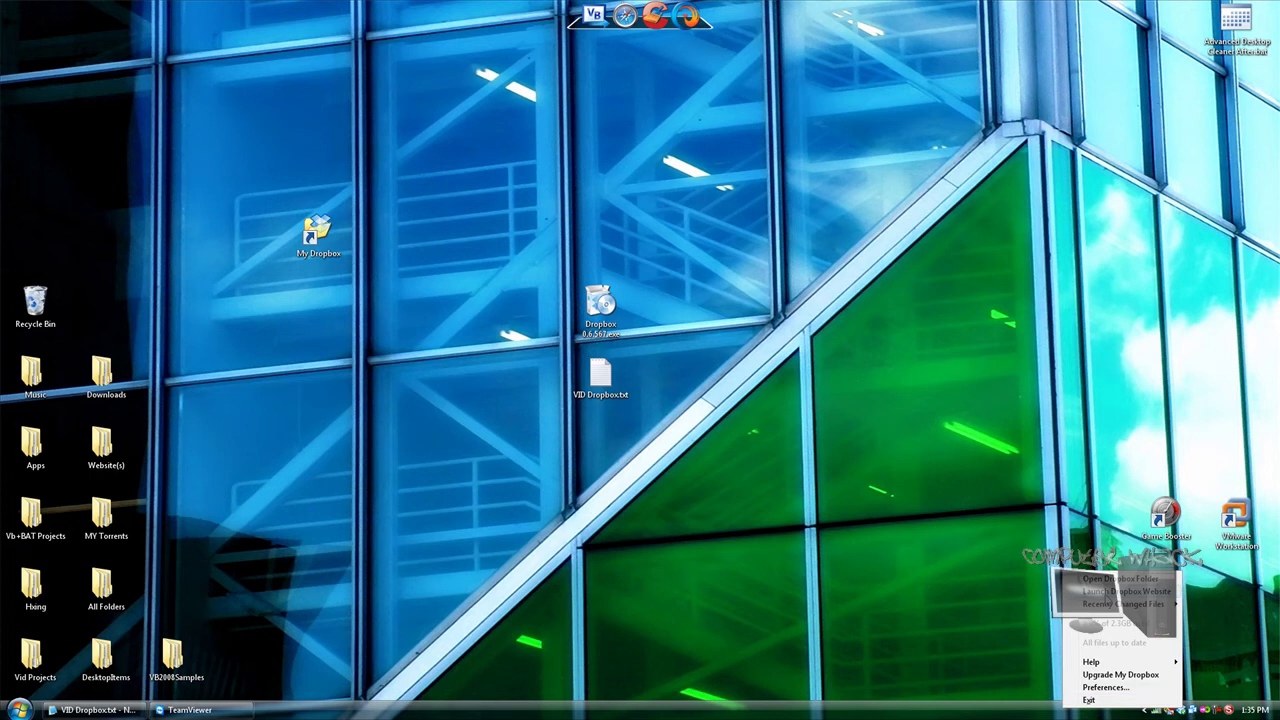
left_click(1102, 688)
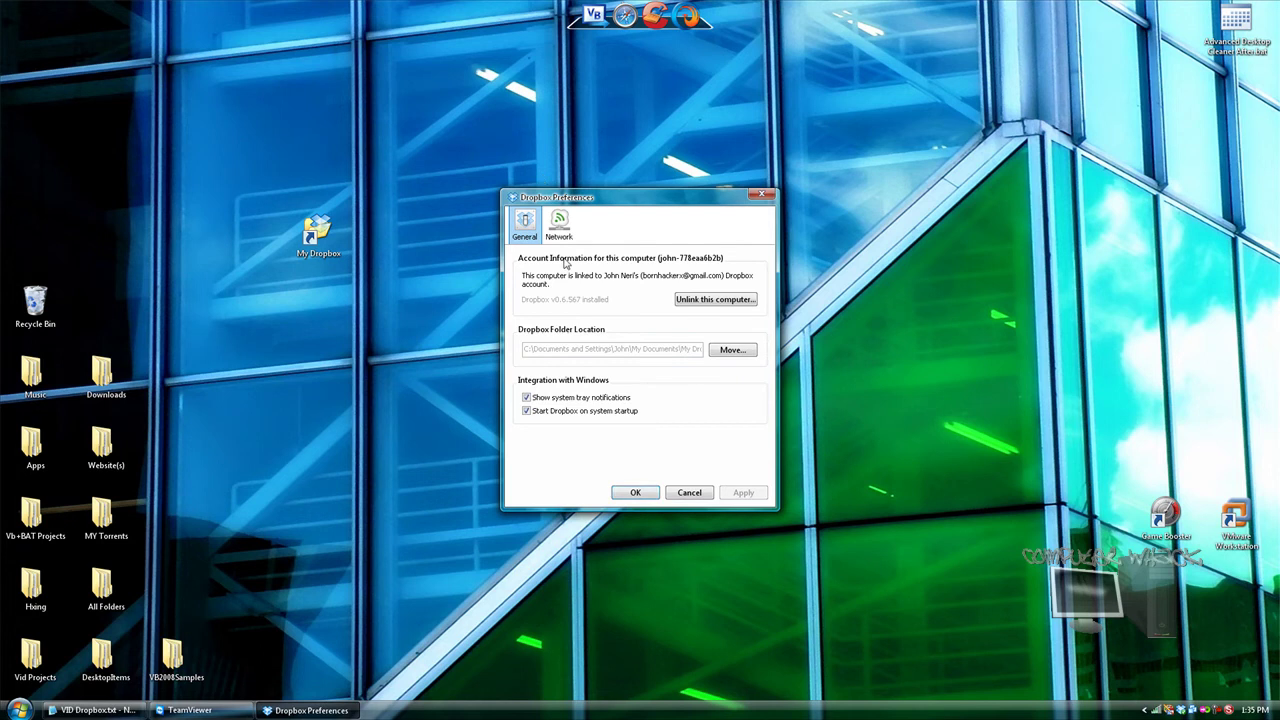
left_click(558, 226)
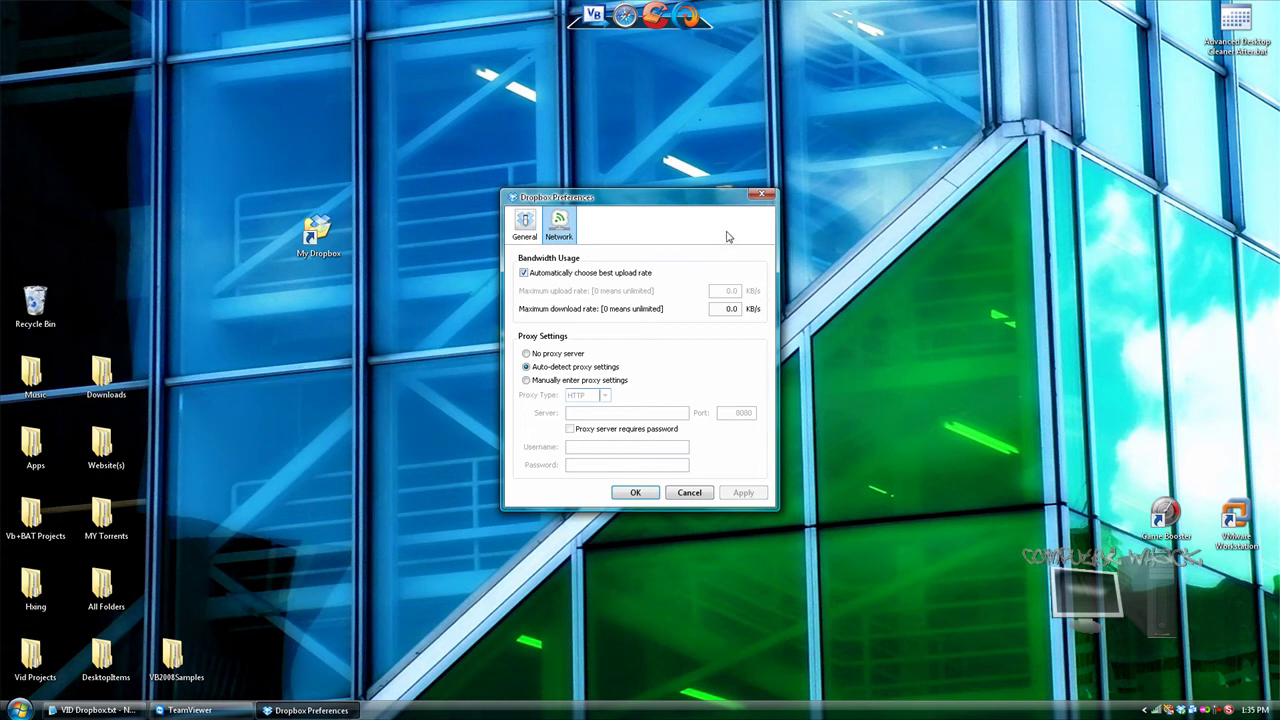
left_click(762, 196)
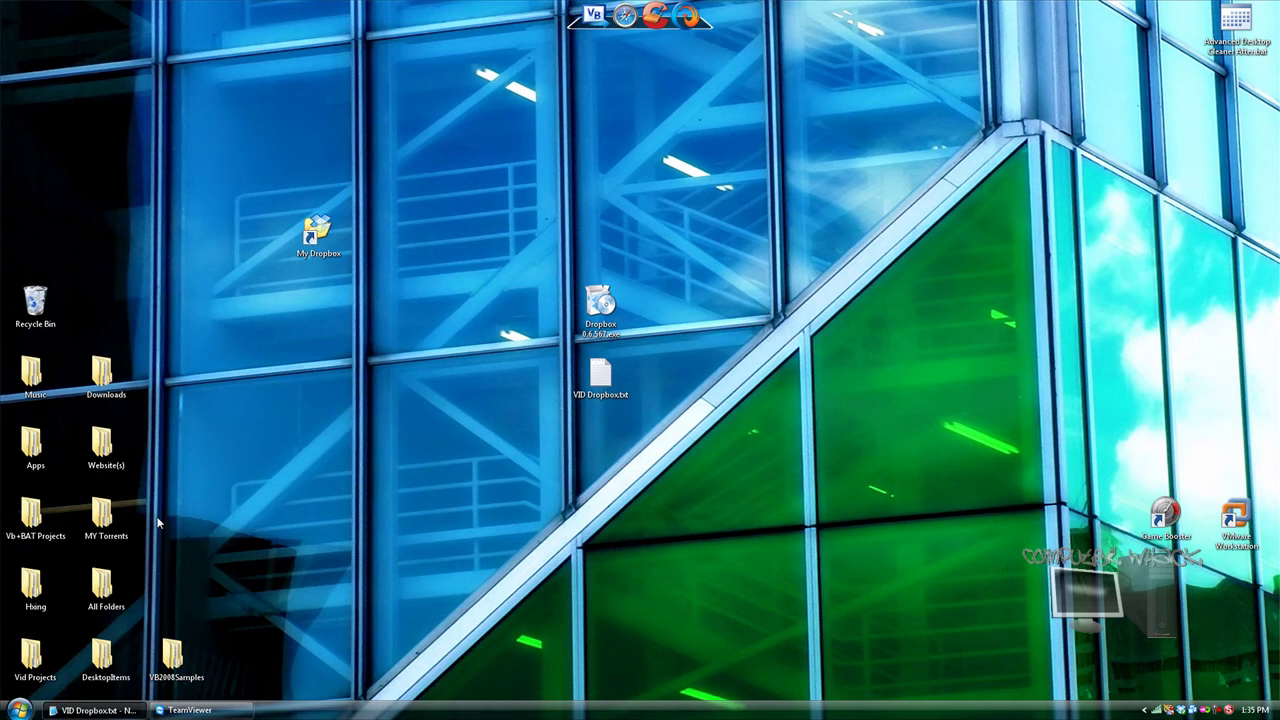
Place the My Dropbox shortcut among the left-hand columns of desktop folders.
left_click(20, 710)
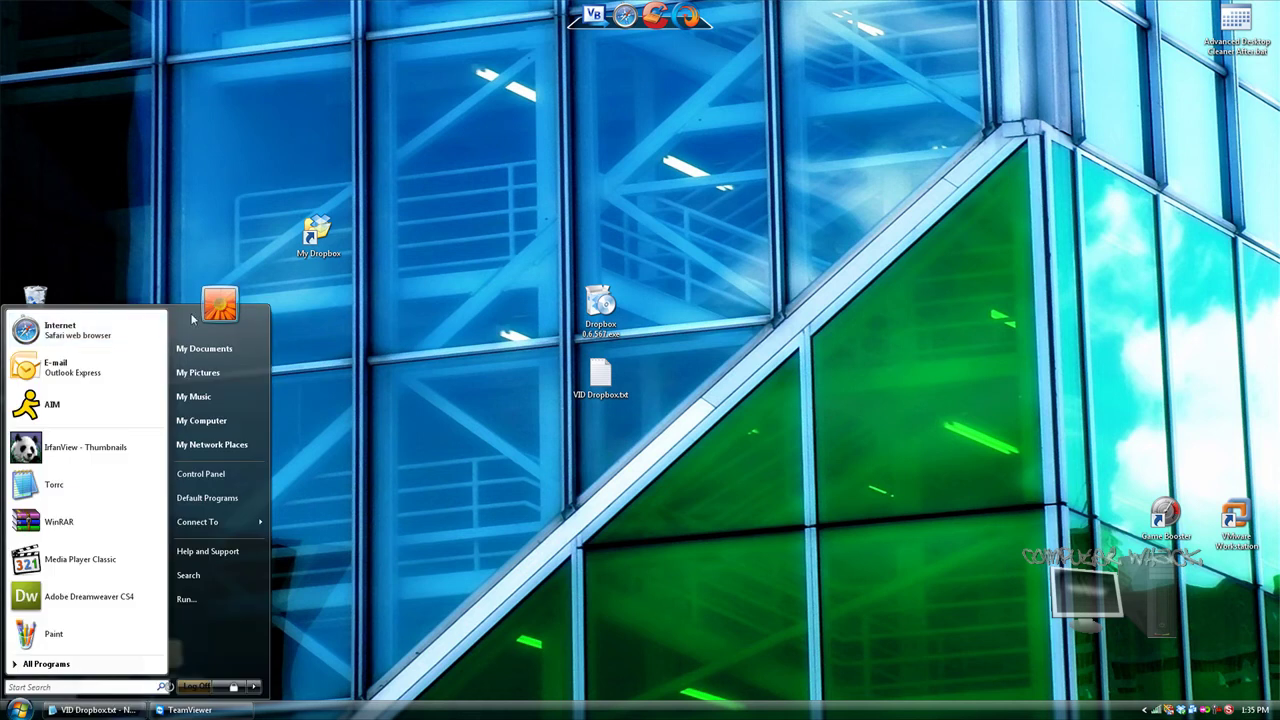
left_click(386, 286)
left_click_drag(320, 240, 222, 608)
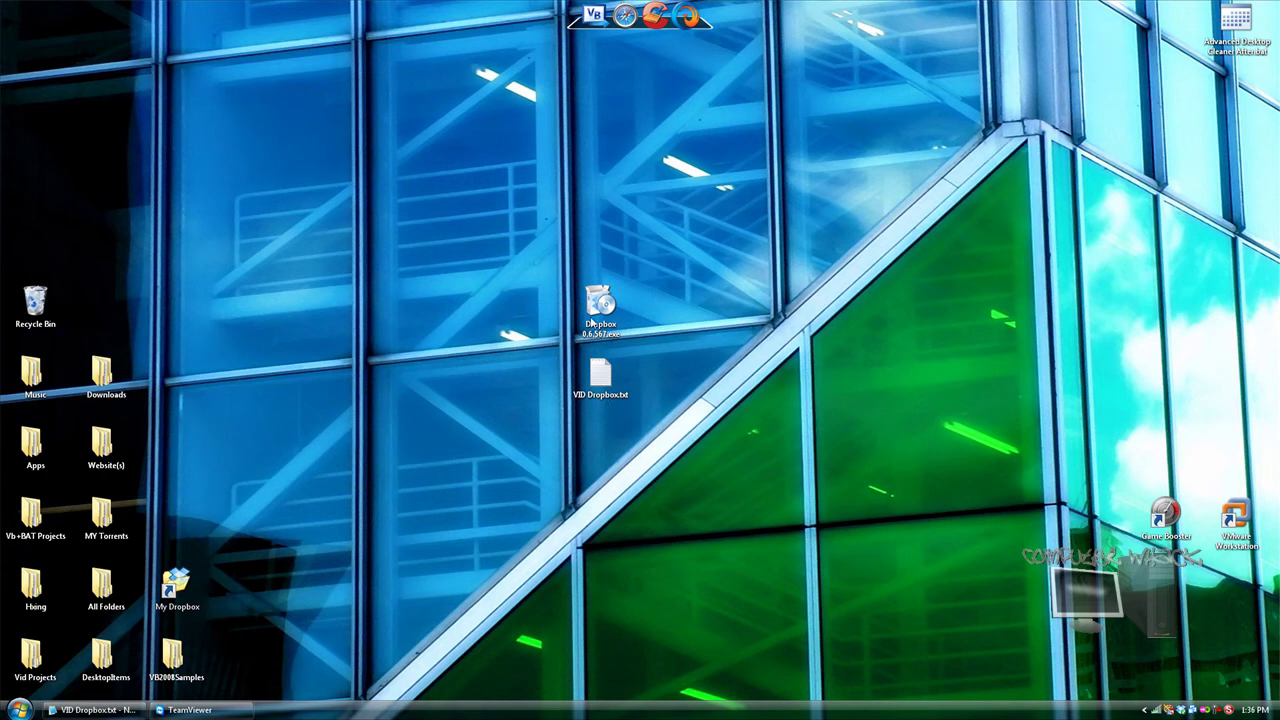
Move Dropbox 0.6.567.exe into the My Dropbox folder, confirm it synced, and close the window.
left_click_drag(595, 318, 198, 600)
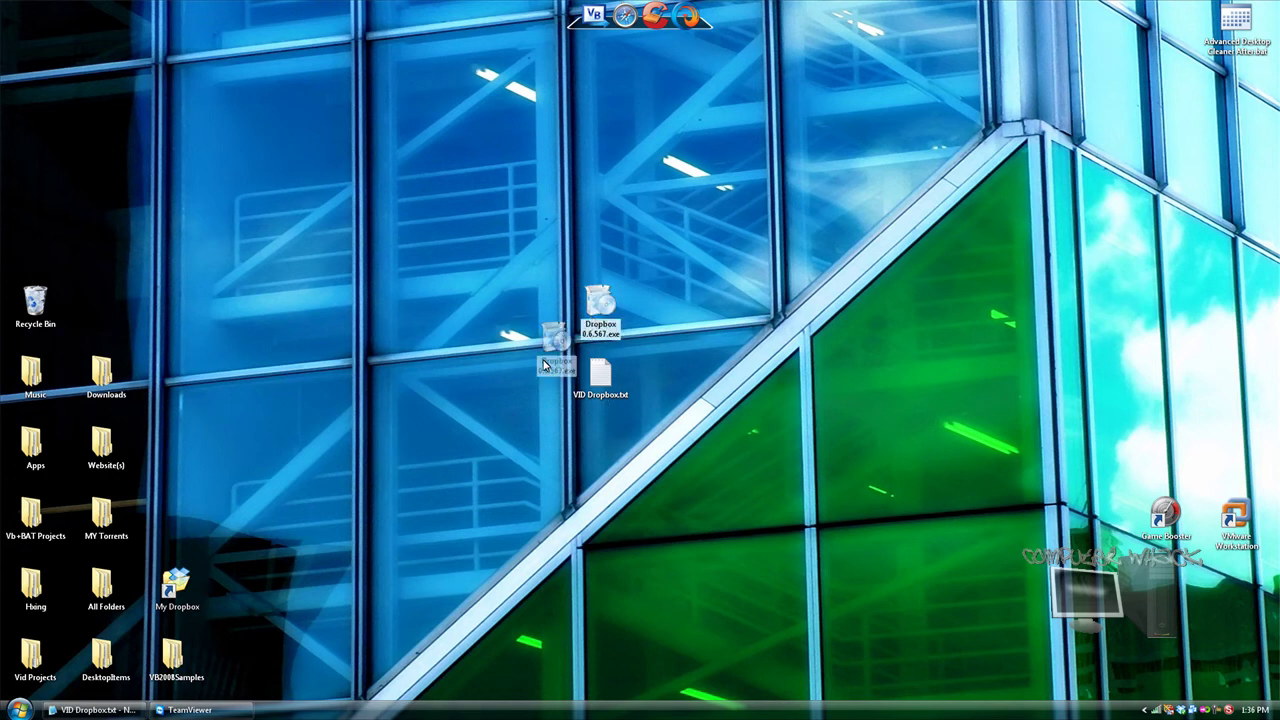
double_click(190, 600)
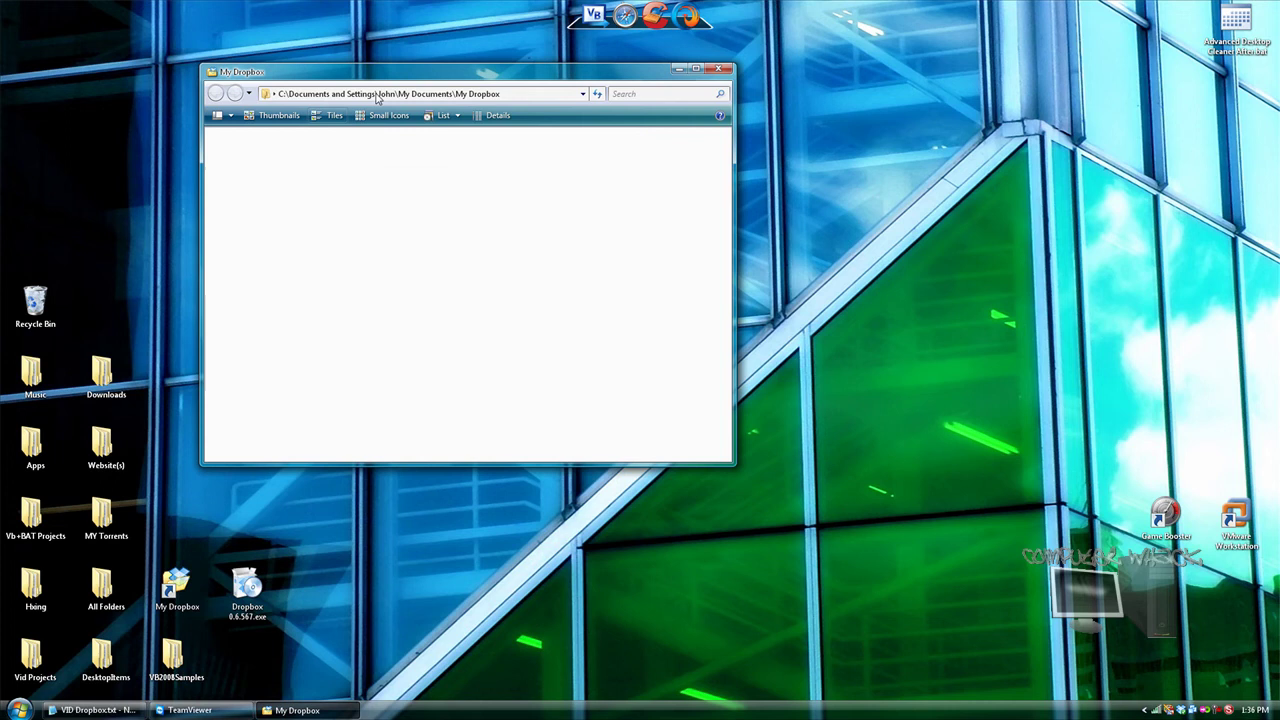
left_click_drag(380, 72, 690, 87)
mouse_move(247, 590)
left_mouse_down()
mouse_move(585, 500)
mouse_move(745, 245)
left_mouse_up()
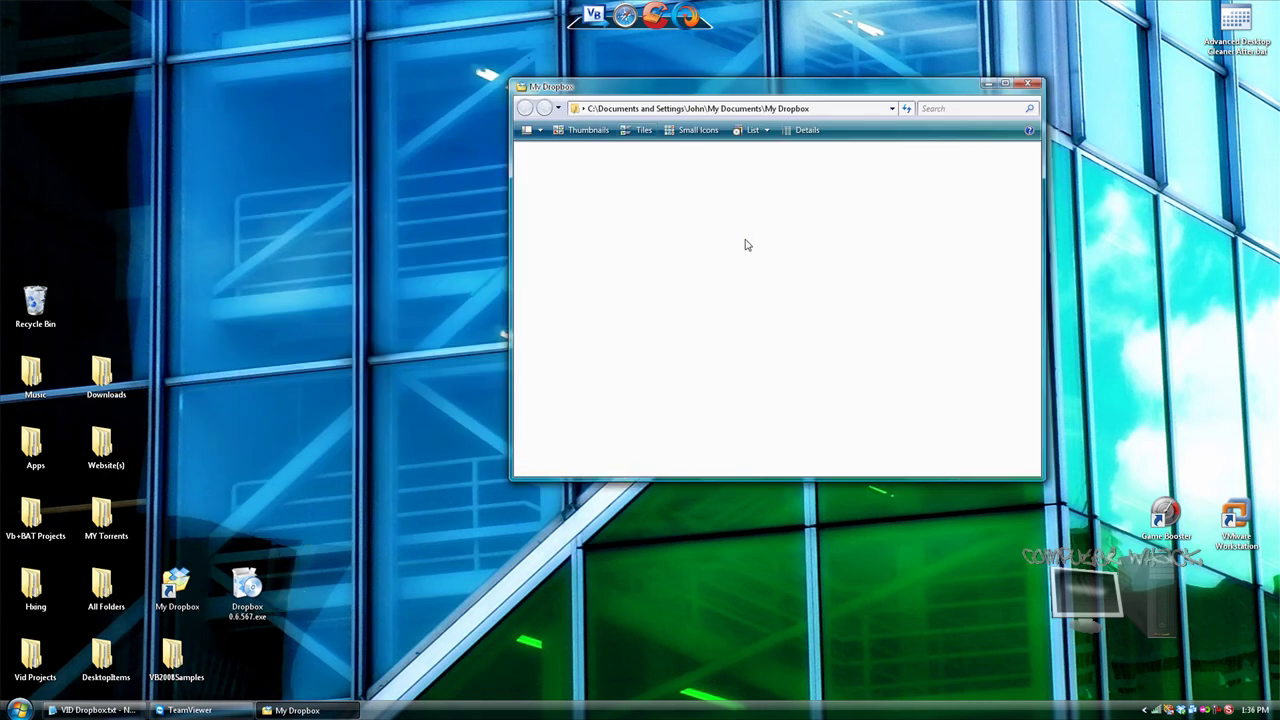
left_click_drag(590, 87, 453, 89)
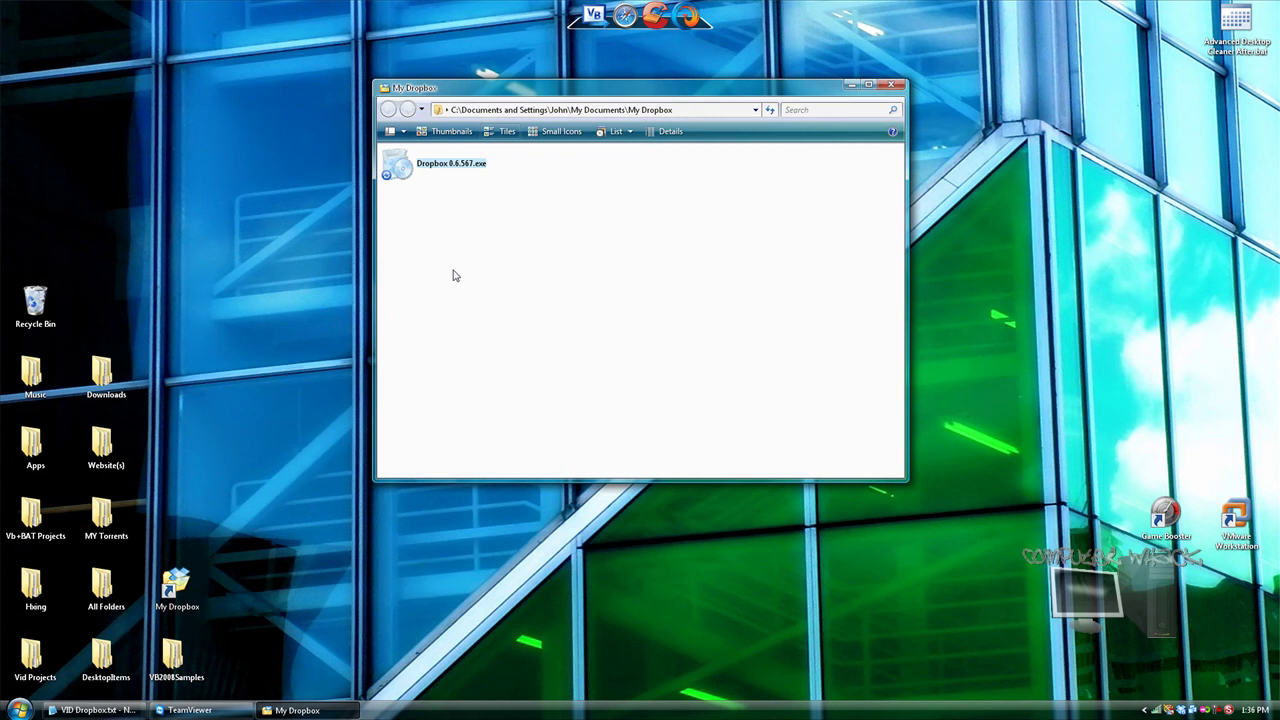
left_click_drag(453, 276, 382, 177)
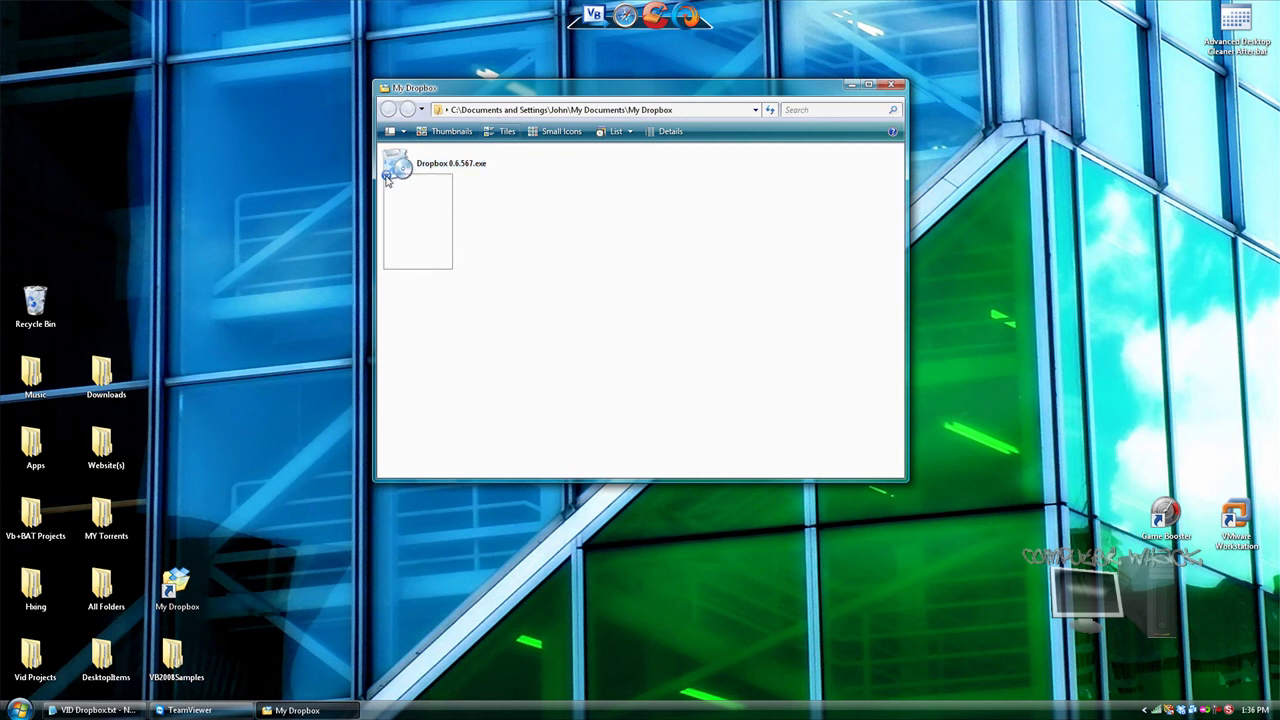
left_click(387, 177)
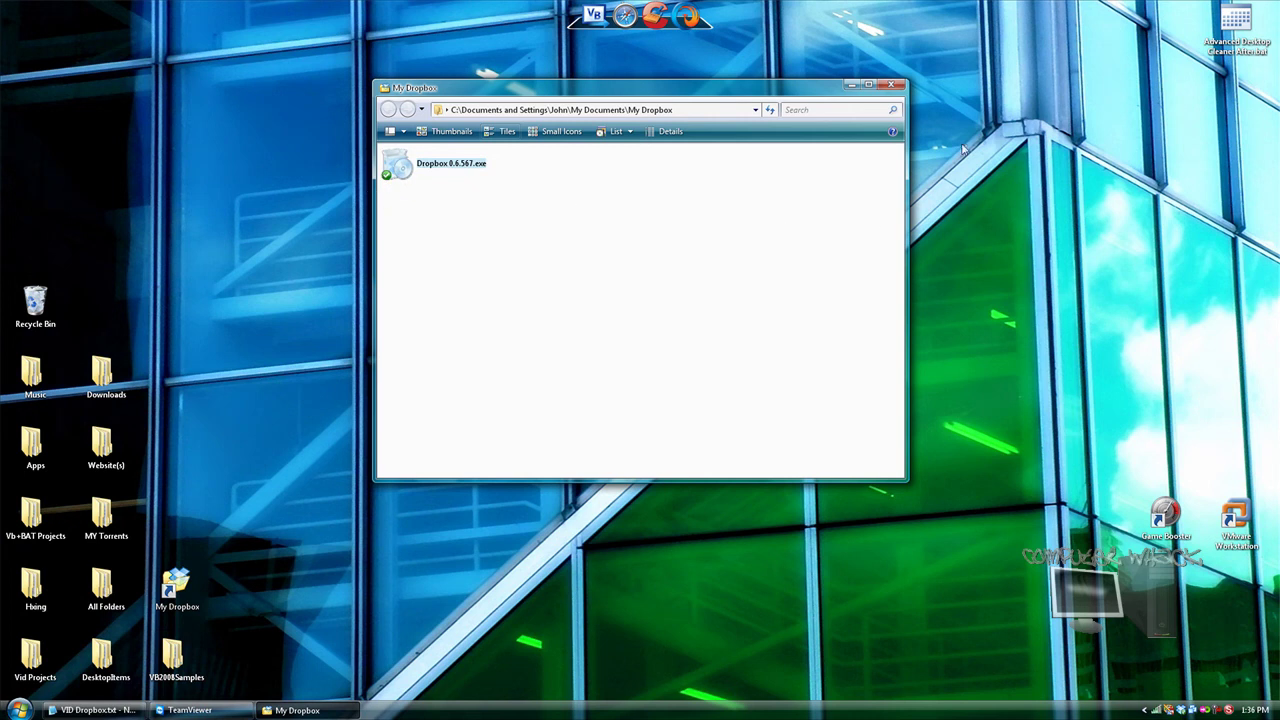
left_click(891, 84)
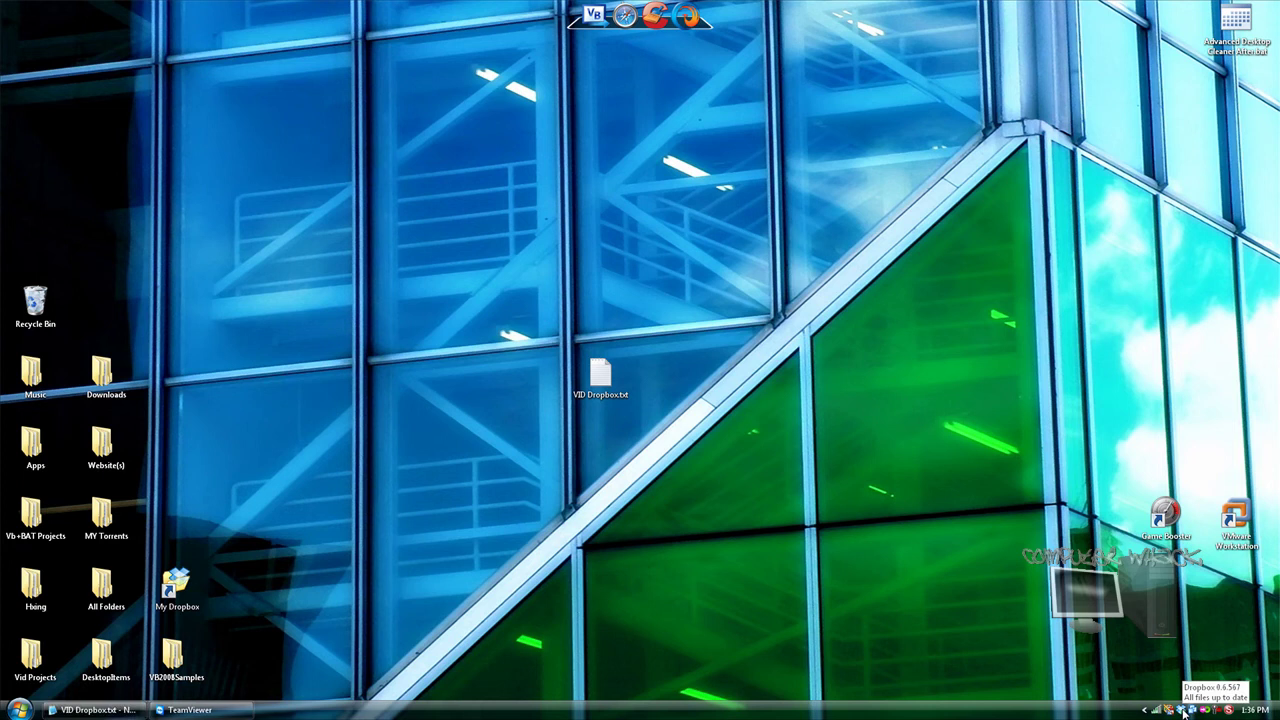
Launch the Dropbox website from the Dropbox tray icon menu.
right_click(1183, 711)
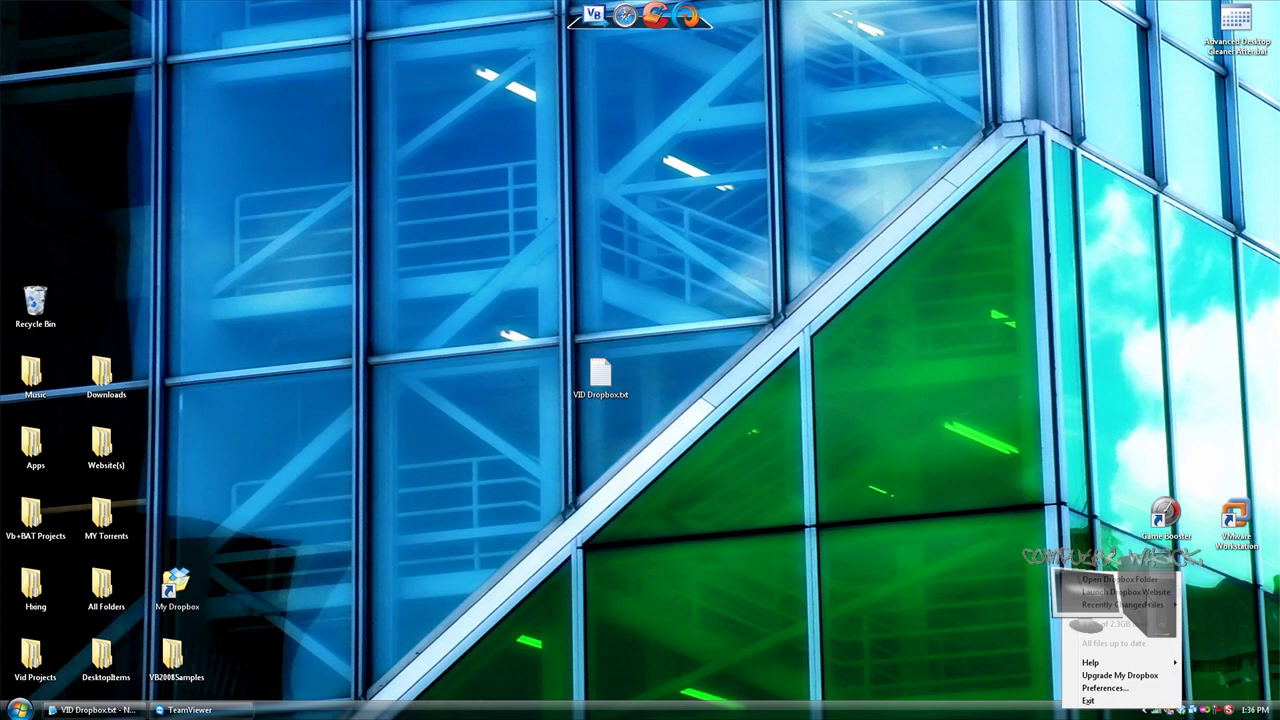
left_click(1089, 579)
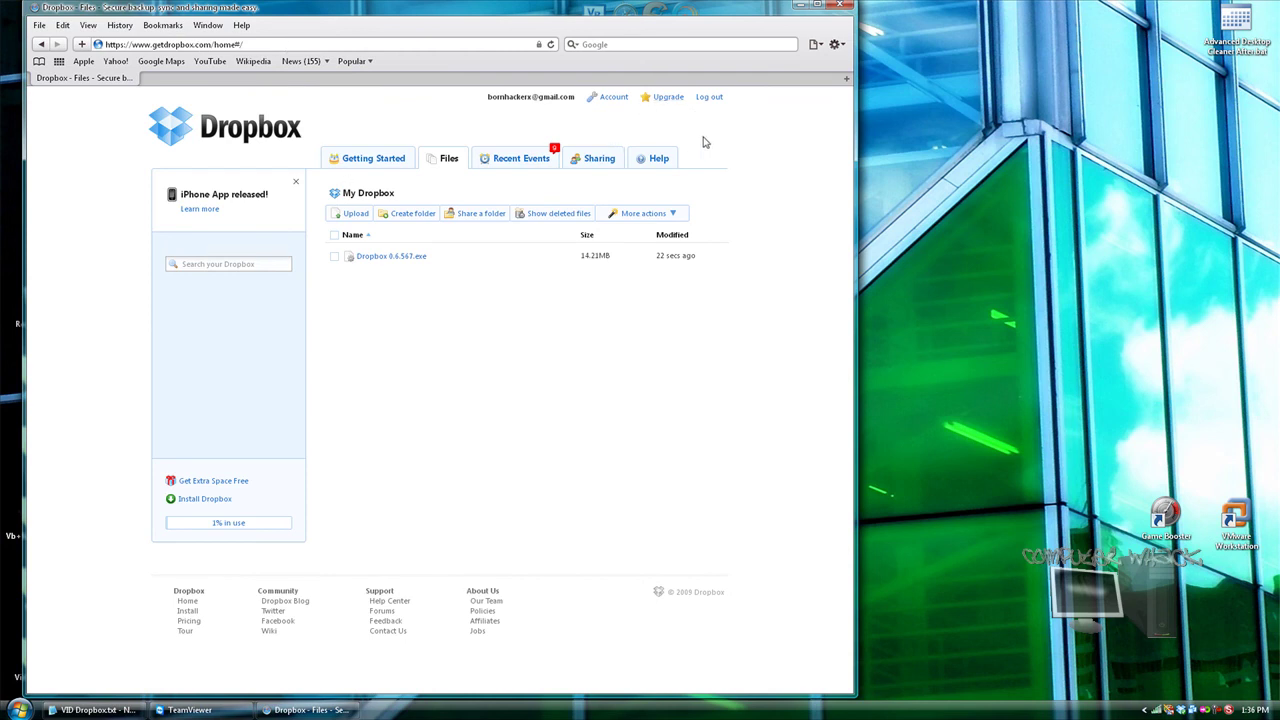
Refresh the My Dropbox file list and open the options for Dropbox 0.6.567.exe.
left_click(446, 164)
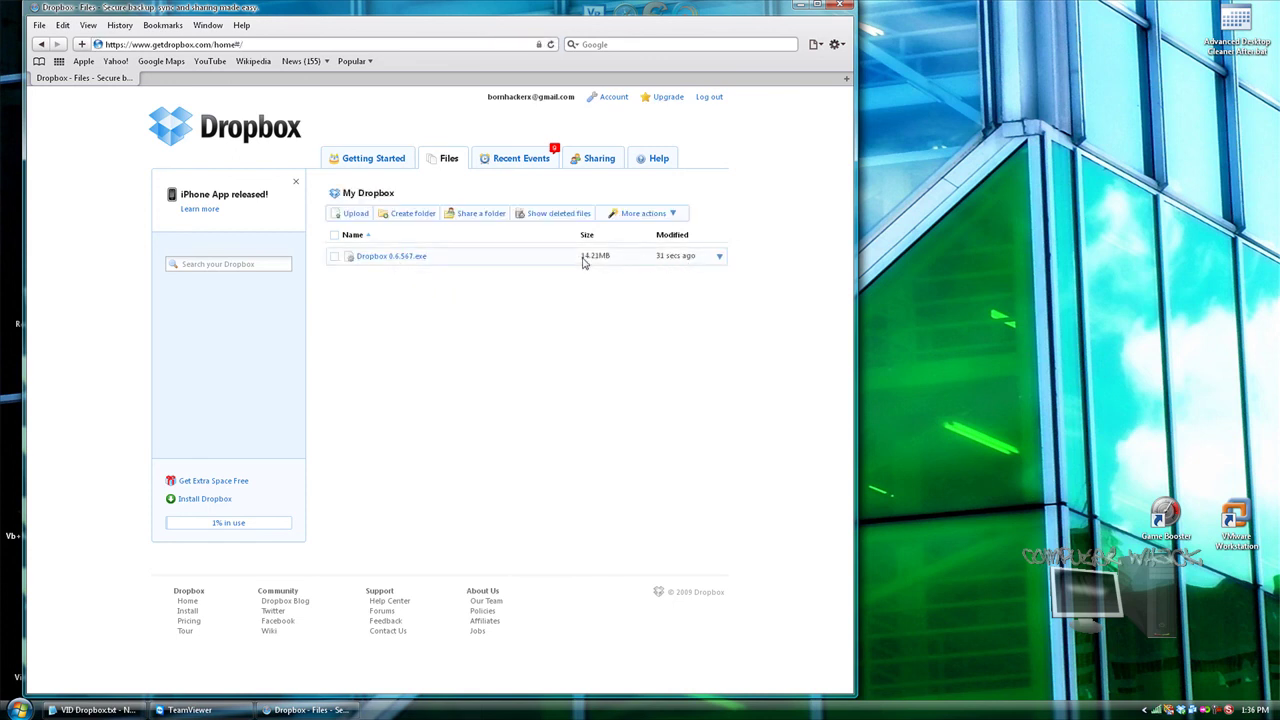
left_click_drag(497, 258, 458, 345)
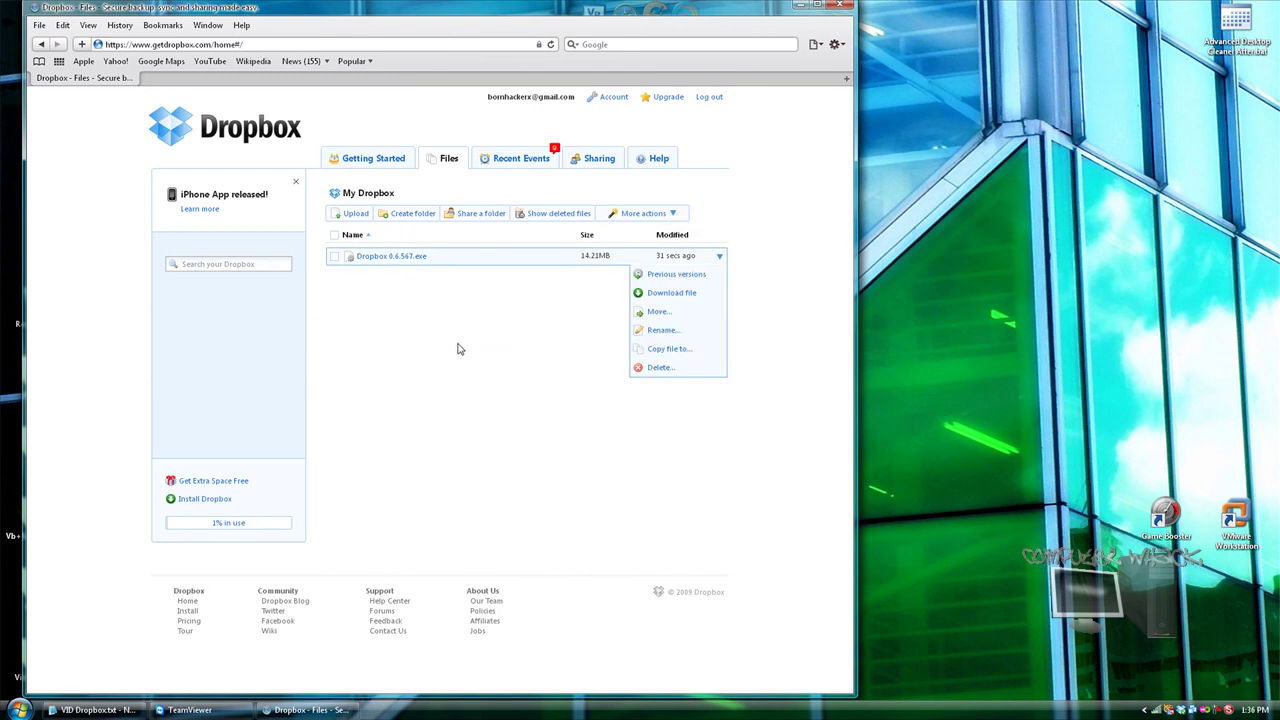
left_click(460, 350)
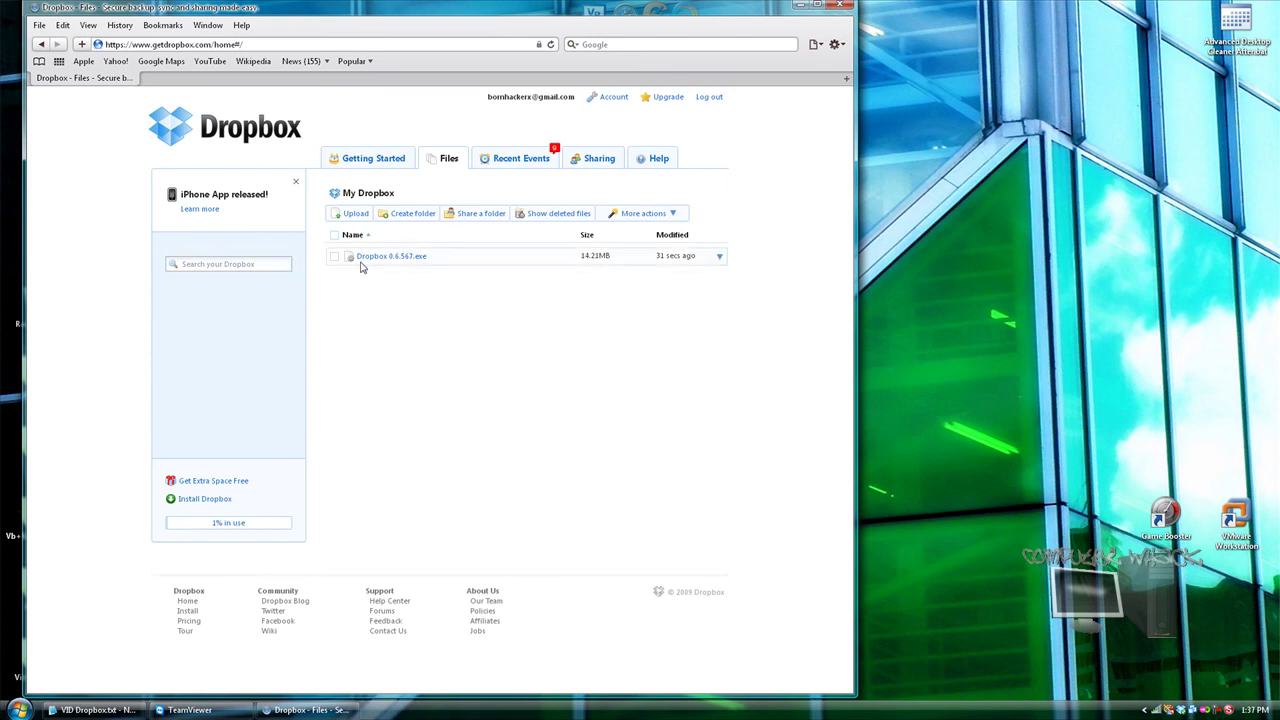
Download the Dropbox installer, saving it to the Desktop.
left_click(403, 258)
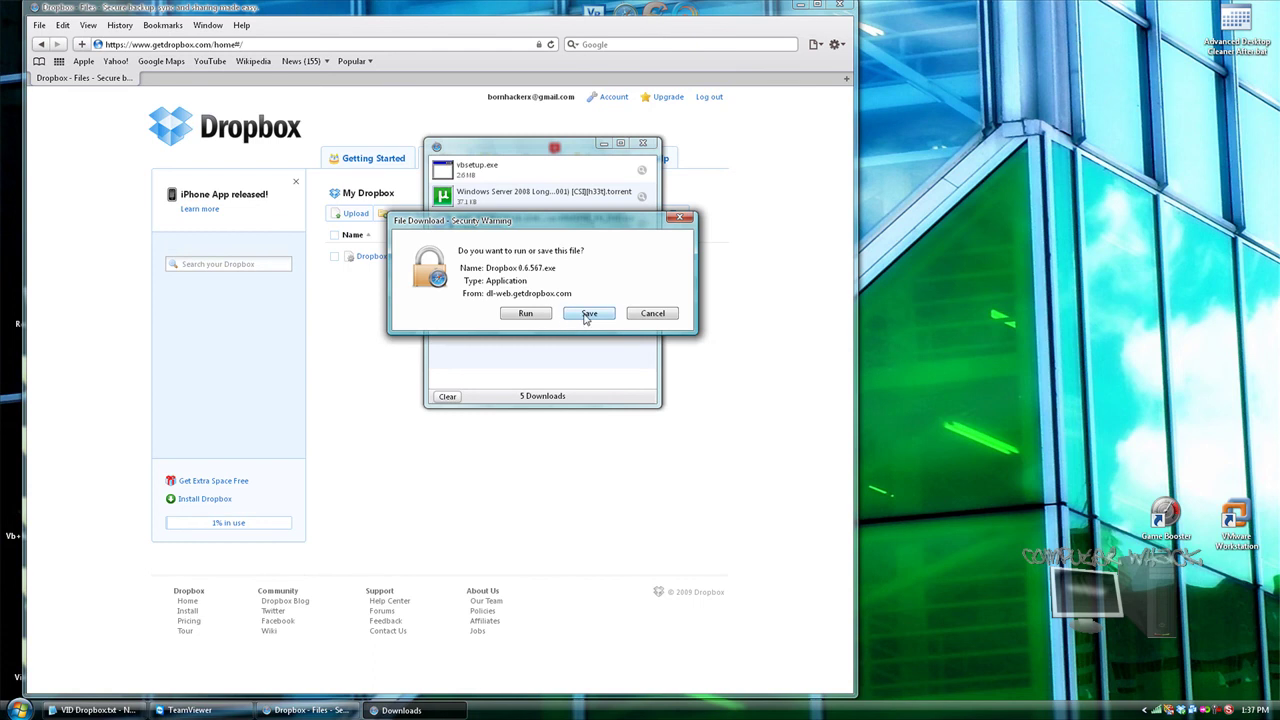
left_click(588, 314)
left_click(463, 275)
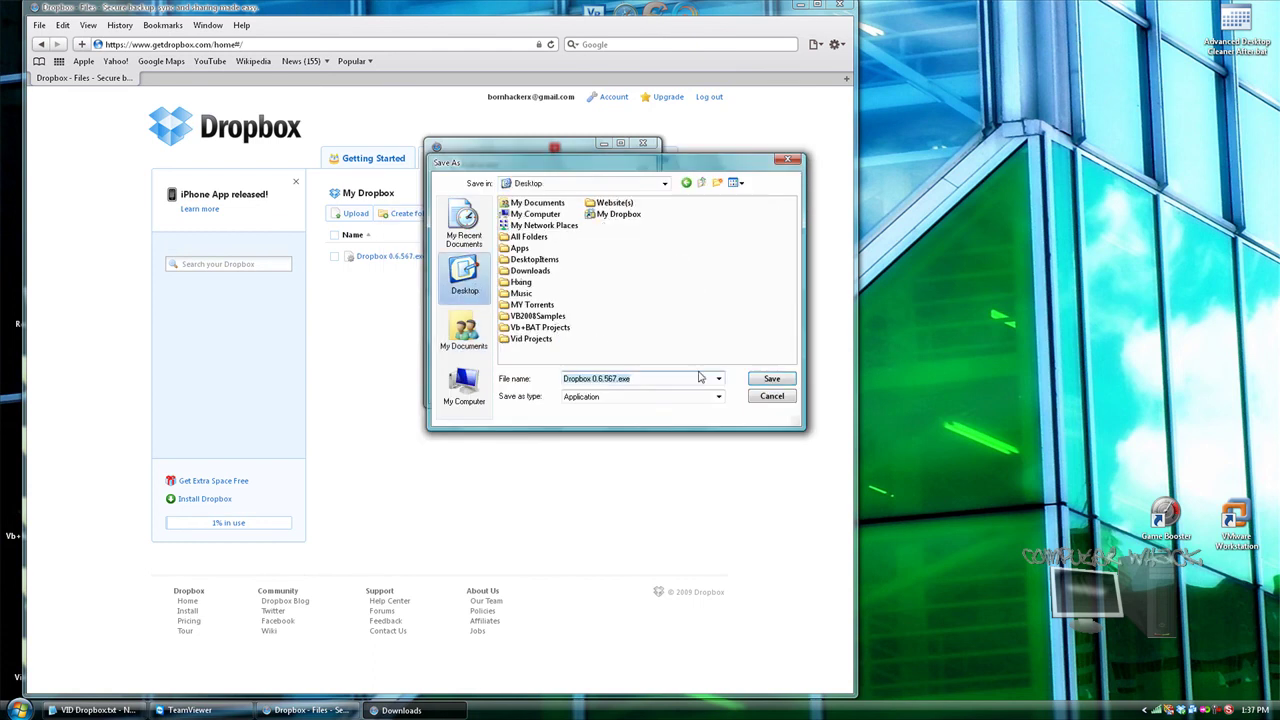
left_click(752, 382)
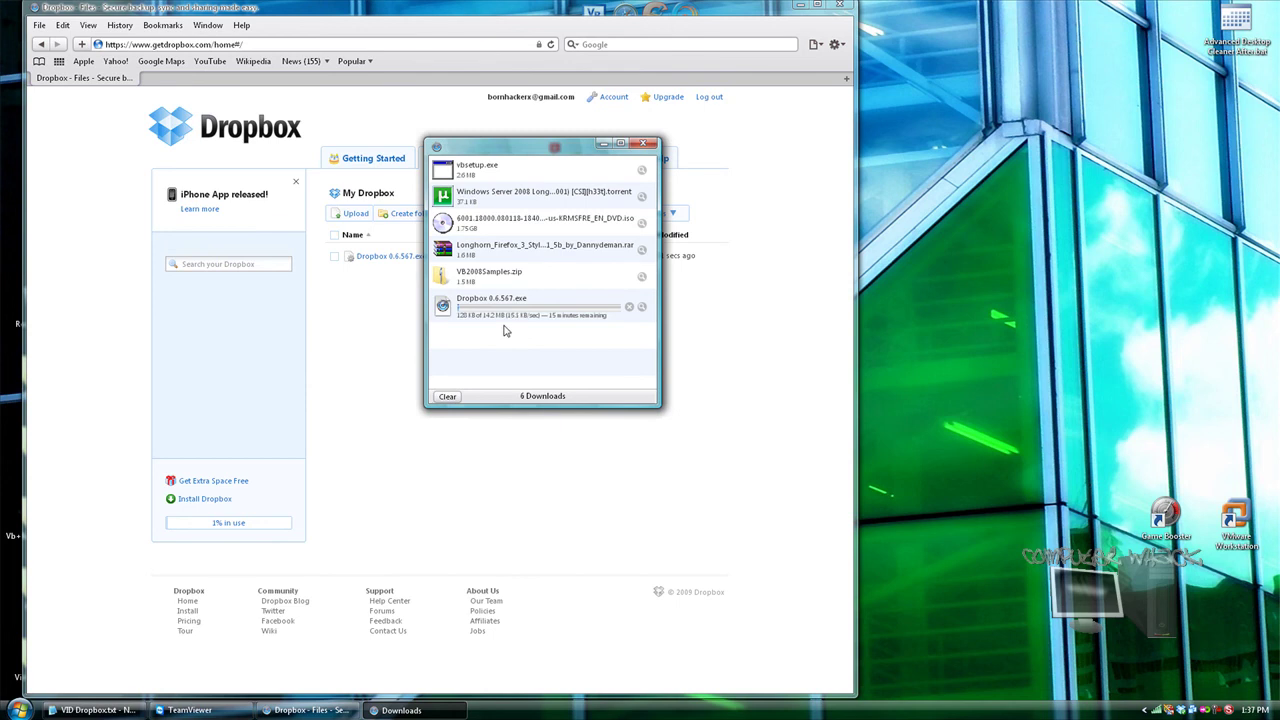
Stop the installer download and close the Downloads window and Safari.
left_click(629, 307)
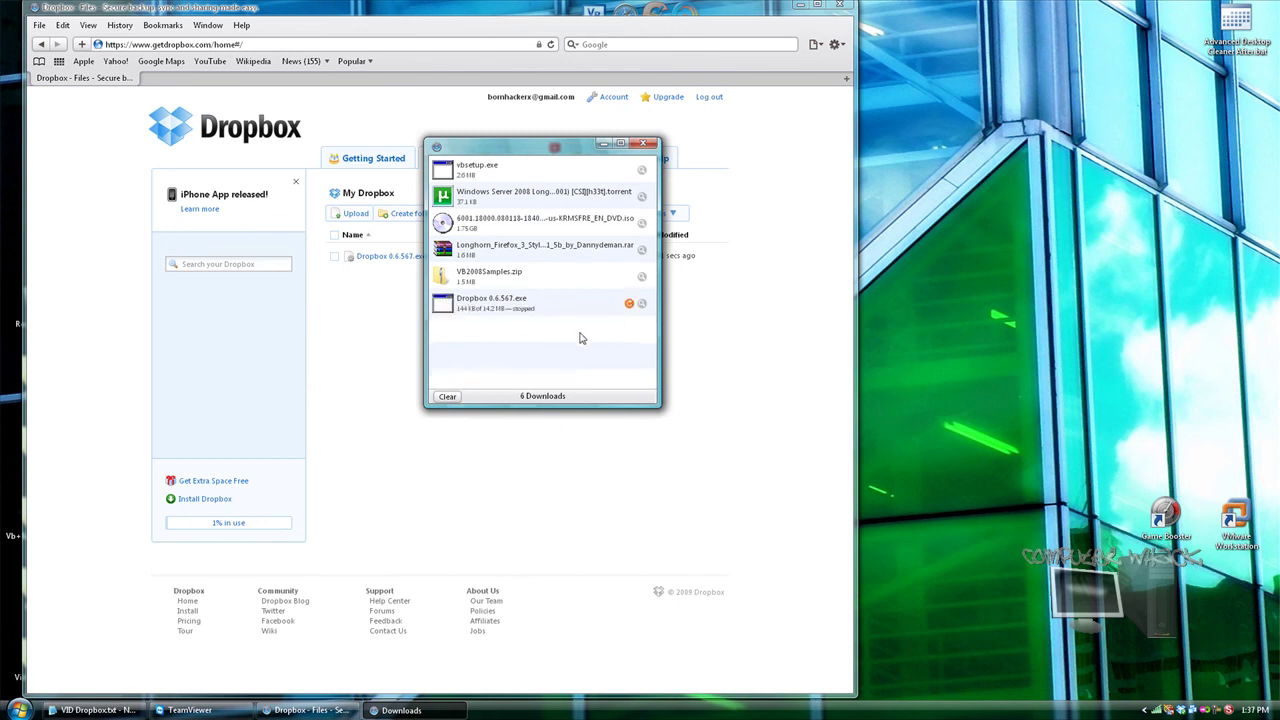
left_click(650, 146)
left_click(839, 5)
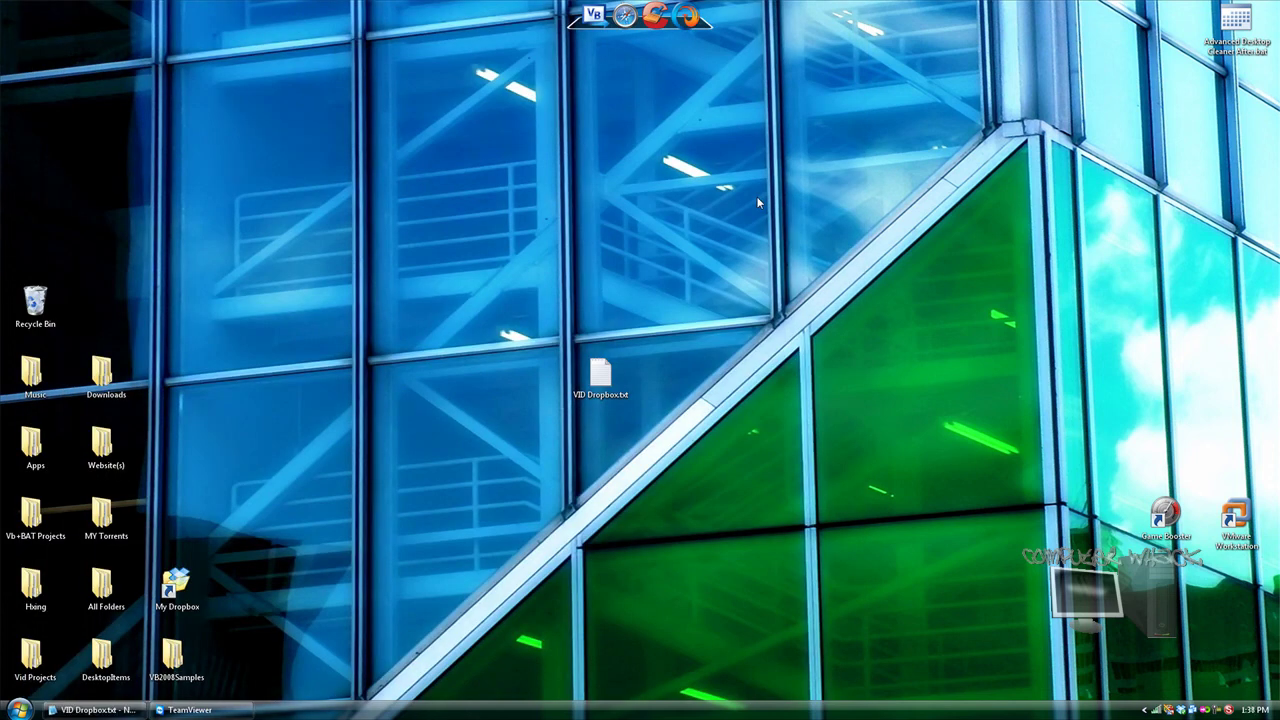